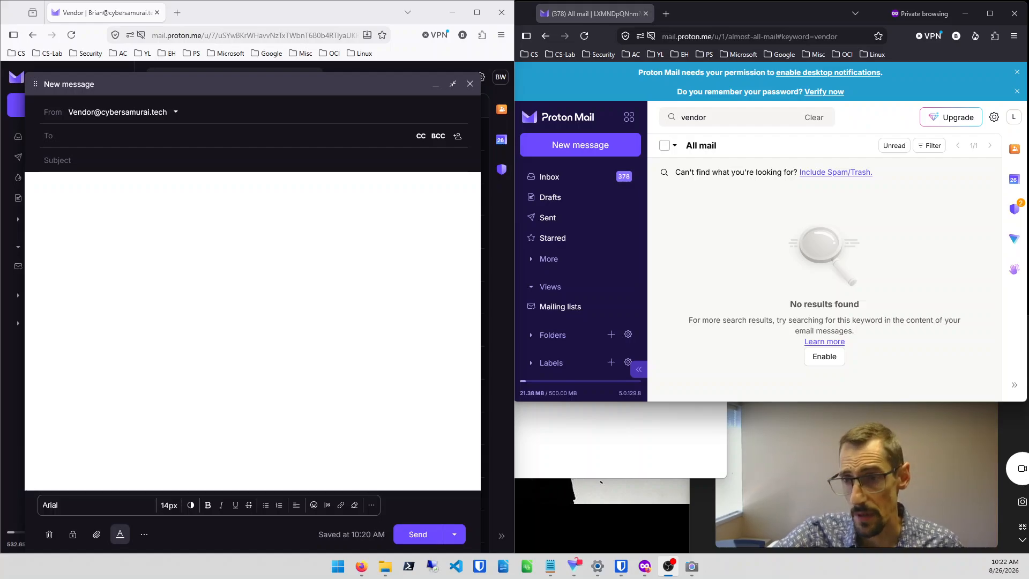
{"action": "left_click", "coordinate": [42, 182]}
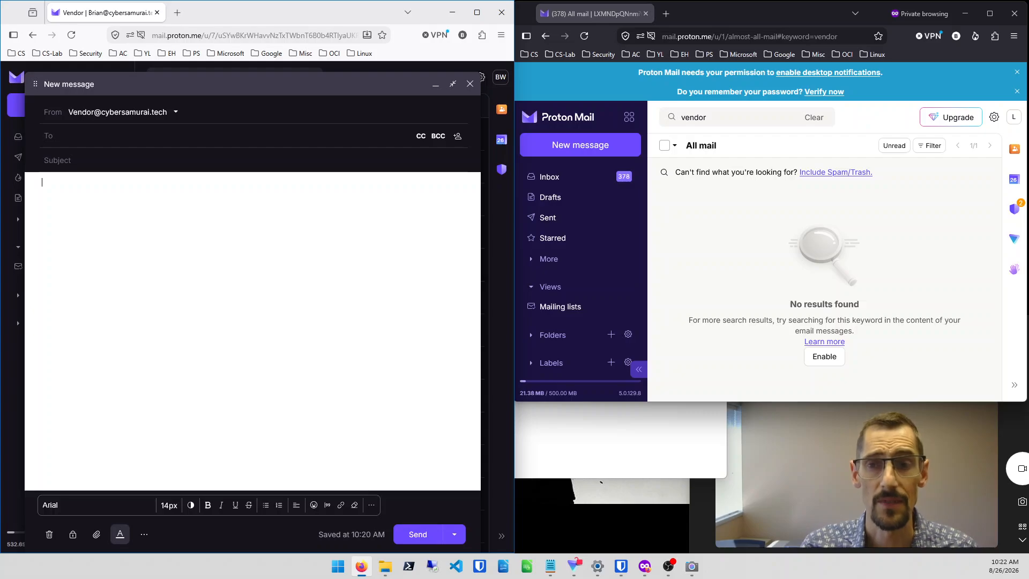
{"action": "type", "text": "rout"}
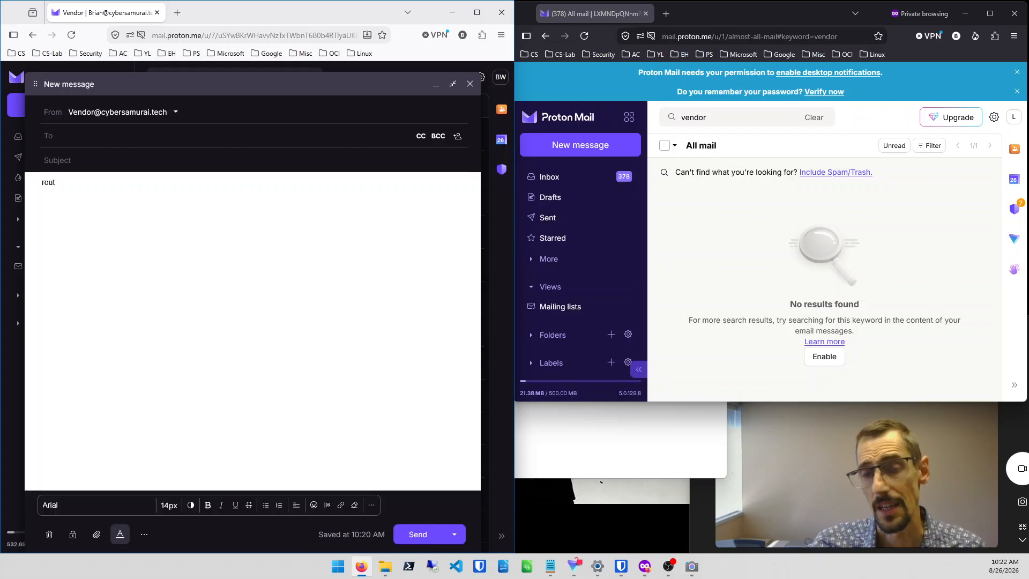
{"action": "type", "text": "ing "}
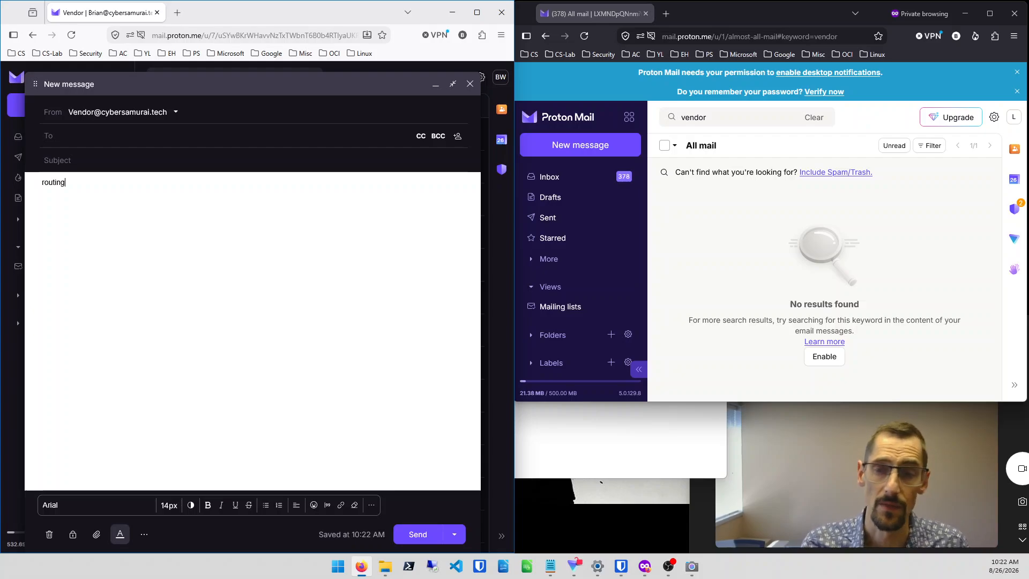
{"action": "type", "text": "accou"}
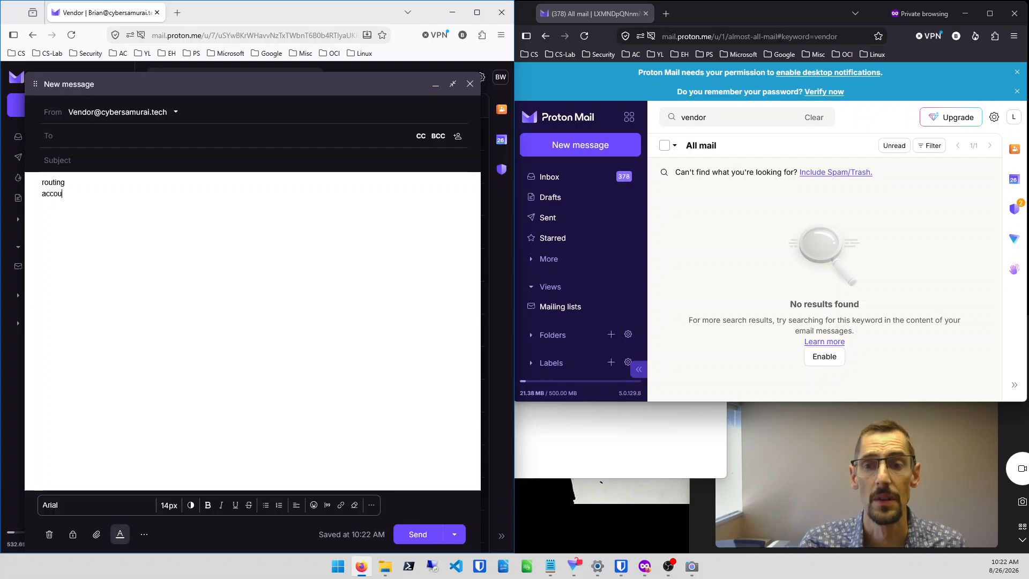
{"action": "type", "text": "nt number"}
{"action": "key", "text": "Up"}
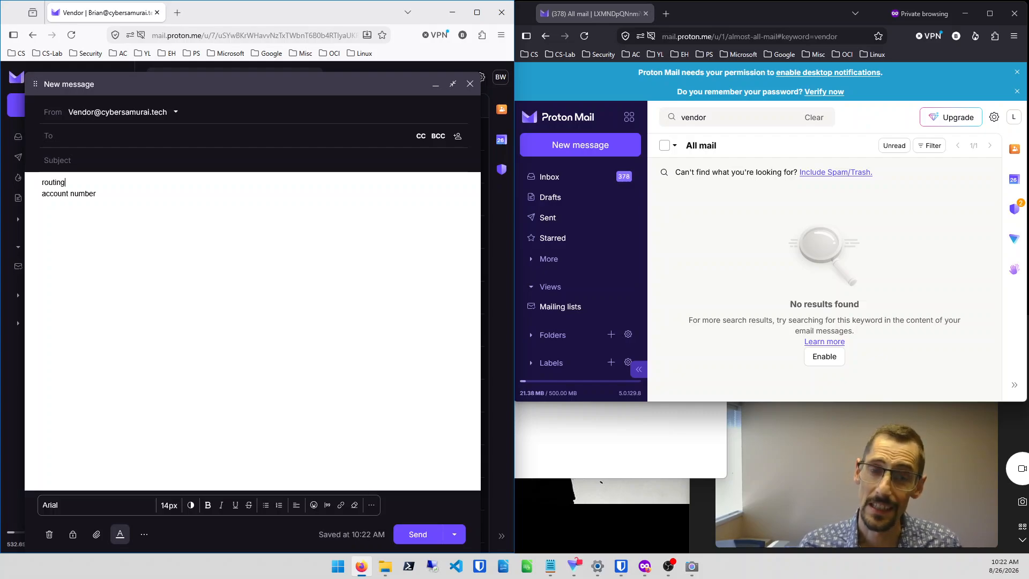
{"action": "key", "text": "Home"}
{"action": "key", "text": "shift+End"}
{"action": "key", "text": "shift+Down"}
{"action": "key", "text": "shift+End"}
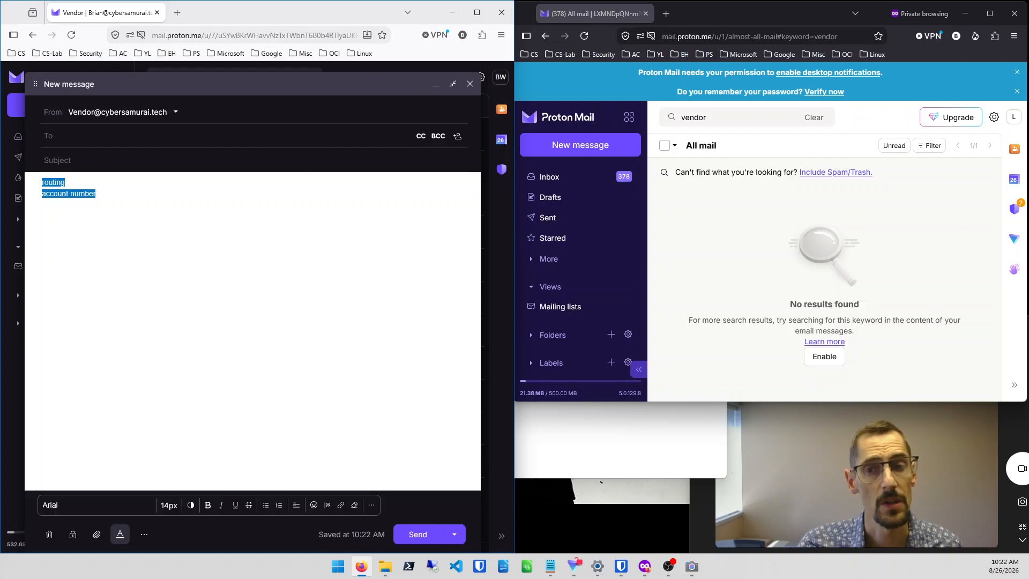
{"action": "key", "text": "BackSpace"}
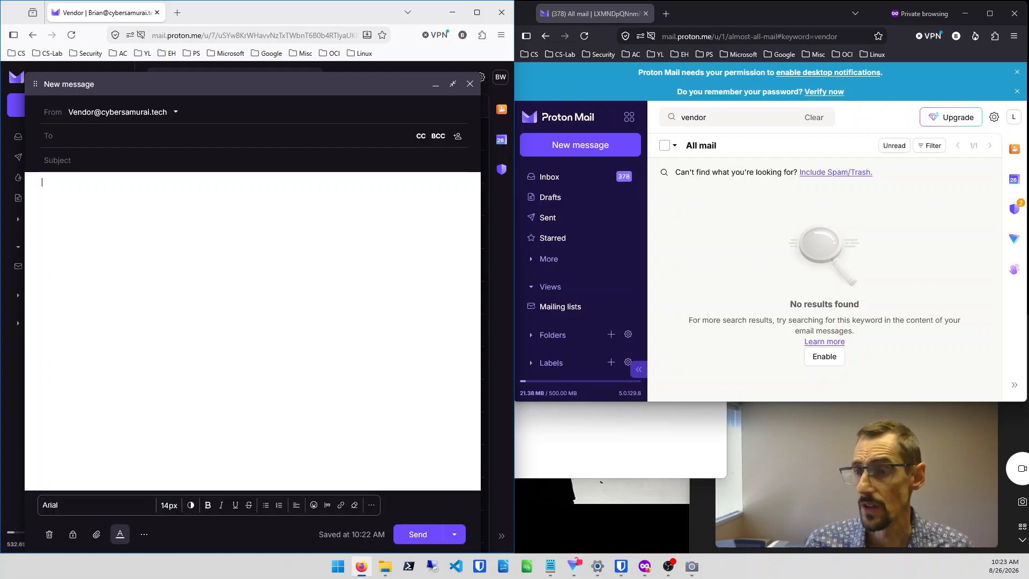
- Switch to Bitwarden and start a new text Send named "Banking Info"
{"action": "key", "text": "alt+Tab"}
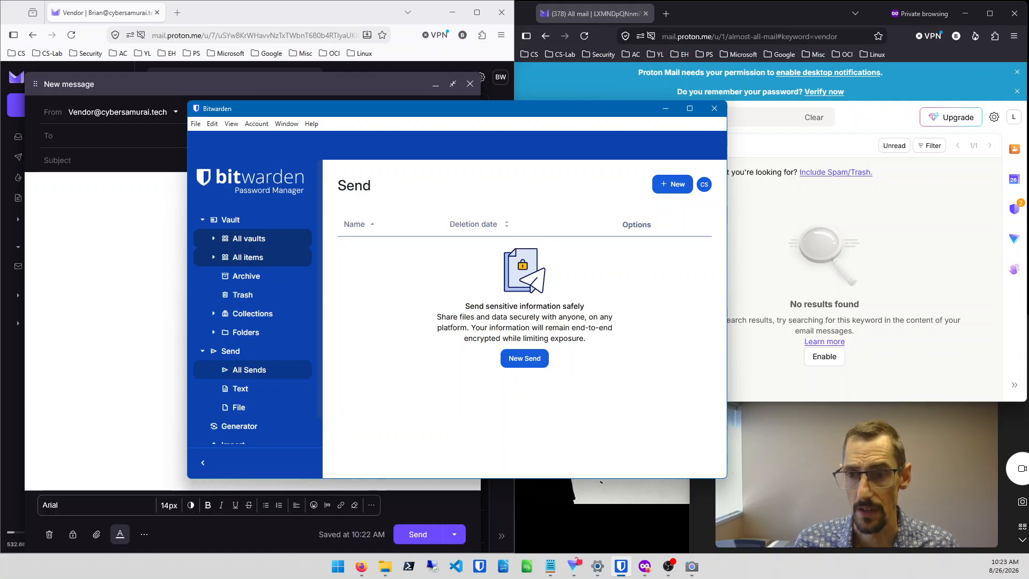
{"action": "left_click", "coordinate": [524, 358]}
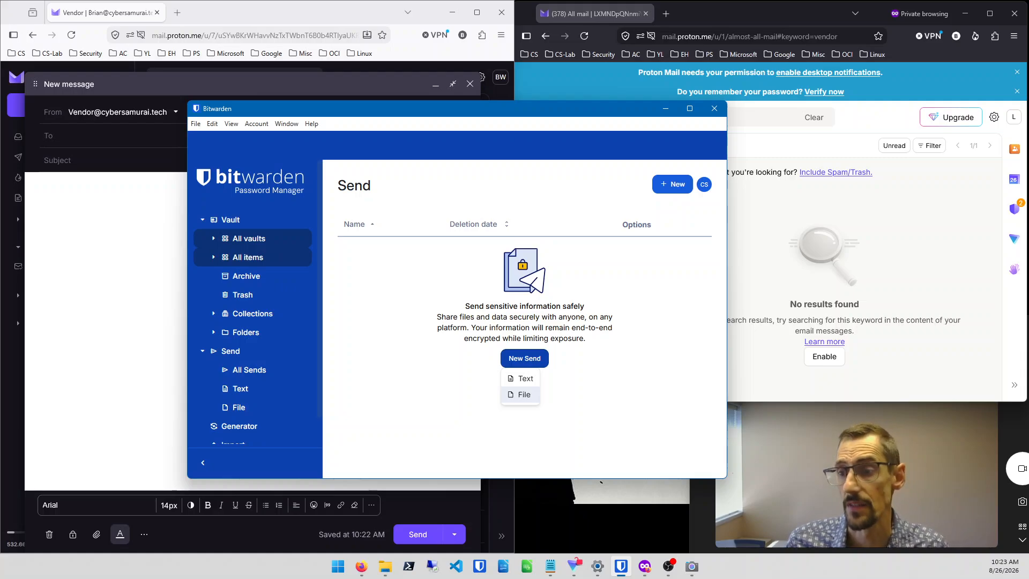
{"action": "left_click", "coordinate": [521, 378]}
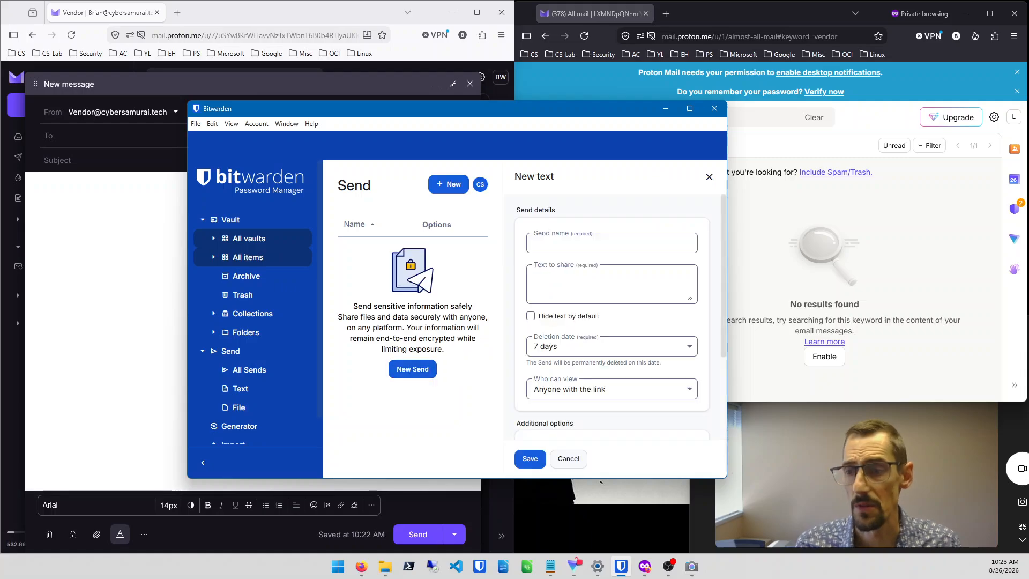
{"action": "left_click", "coordinate": [584, 243]}
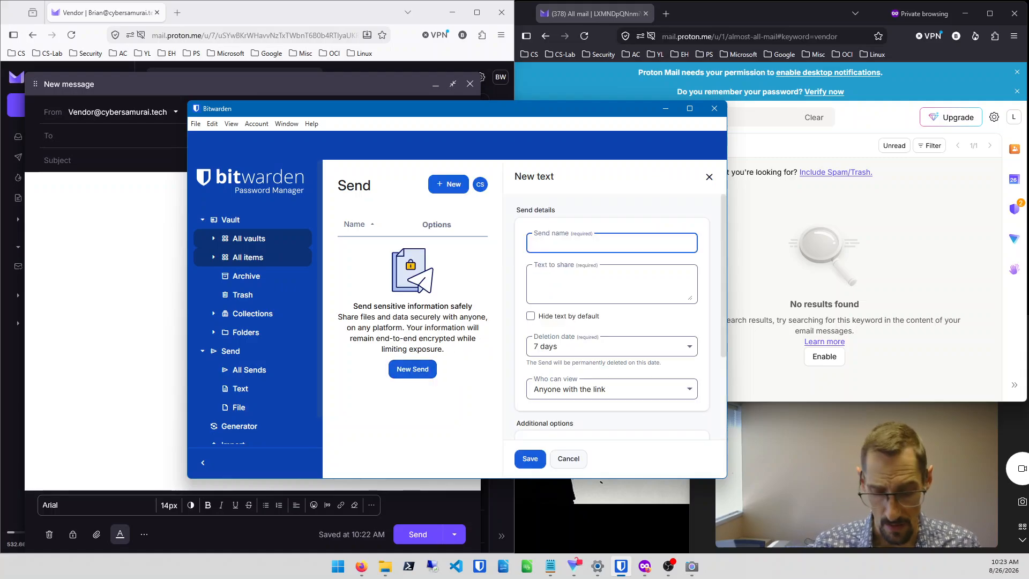
{"action": "type", "text": "Banking Info"}
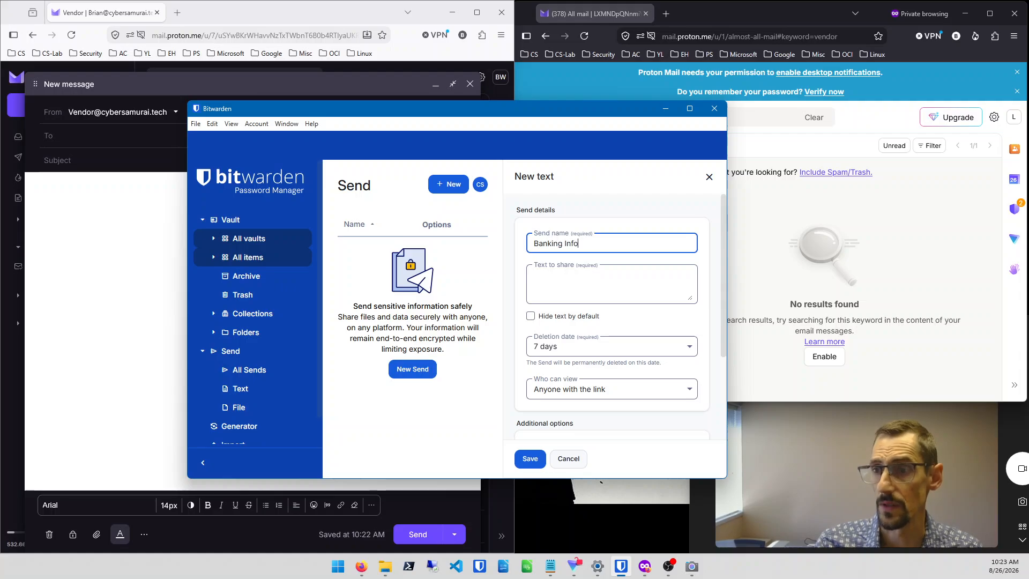
- Fill the Send's text to share with the bank routing number and, on a second line, the account number, labelled "Routing #:" and "Account #:"
{"action": "key", "text": "Tab"}
{"action": "type", "text": "Routing "}
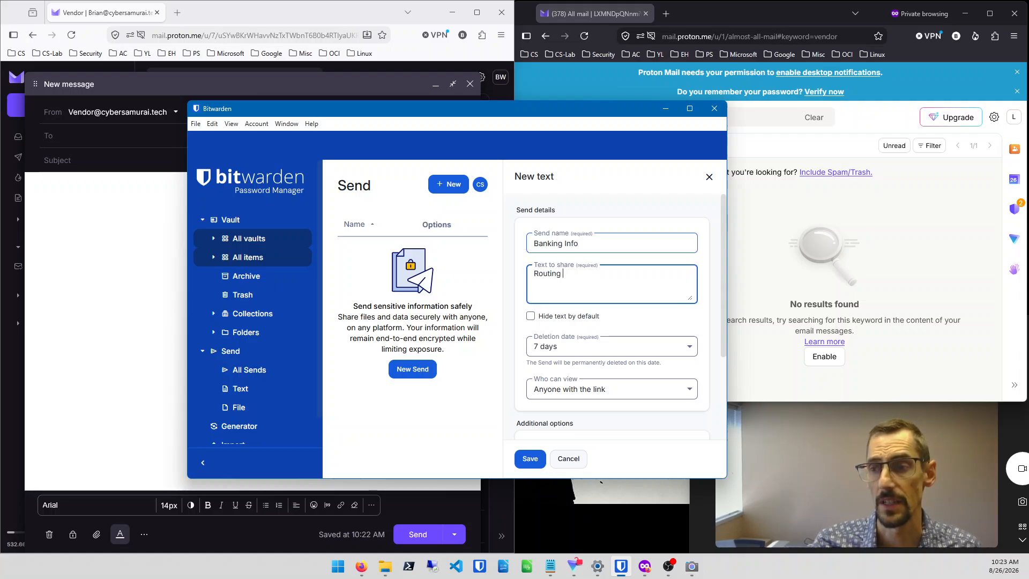
{"action": "type", "text": "#: 11111111111"}
{"action": "key", "text": "Return"}
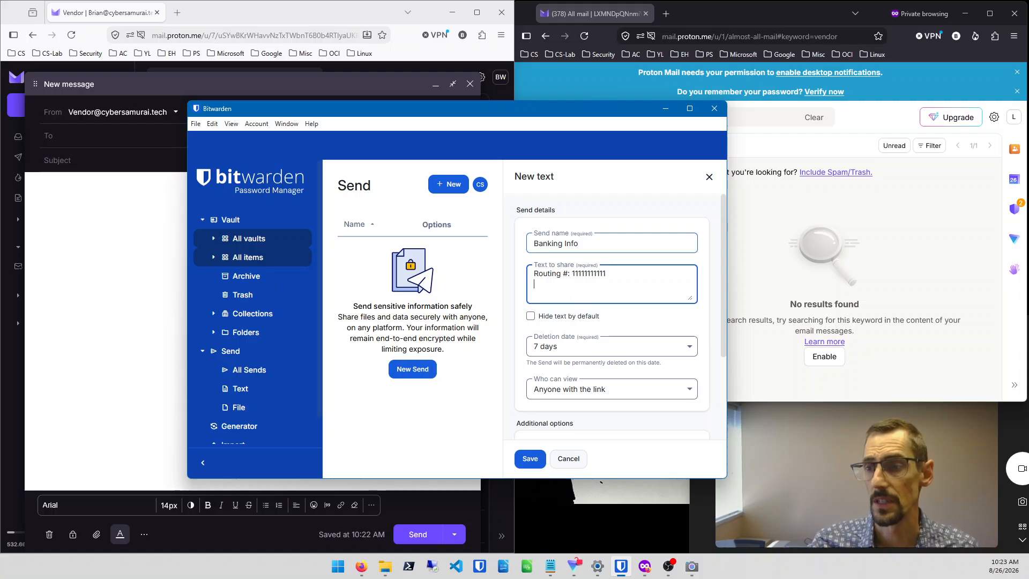
{"action": "type", "text": "Account $"}
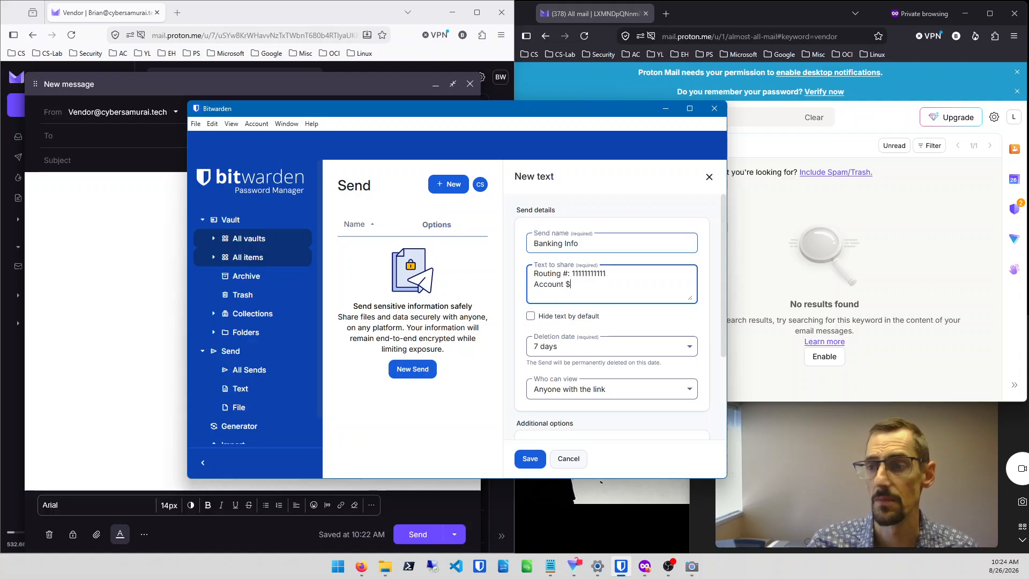
{"action": "key", "text": "BackSpace"}
{"action": "type", "text": "#: 222222222222"}
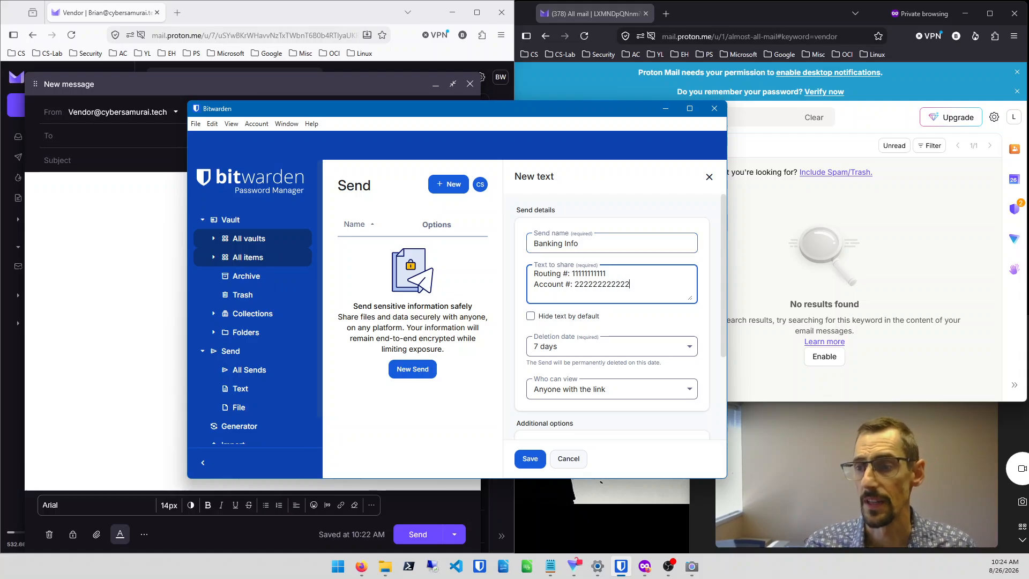
- Set the Send's deletion date to 1 hour and restrict who can view it to specific people
{"action": "left_click", "coordinate": [534, 347]}
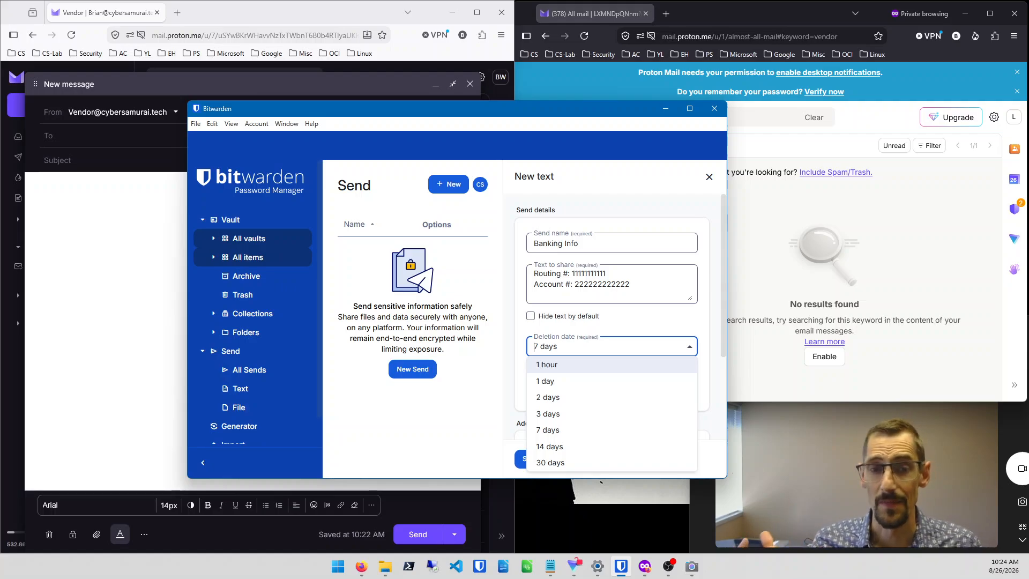
{"action": "key", "text": "Return"}
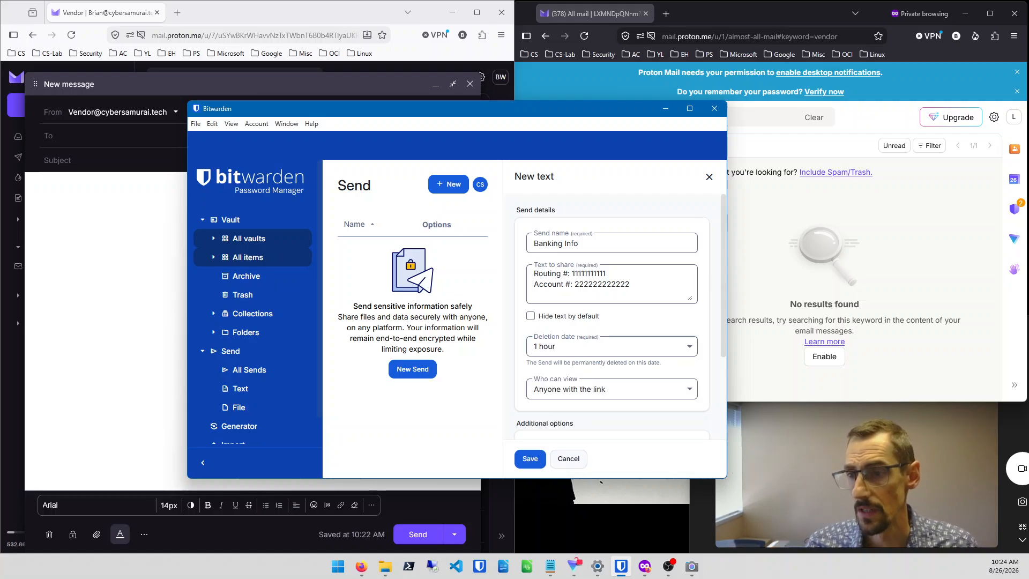
{"action": "scroll", "coordinate": [613, 284], "scroll_direction": "down", "scroll_amount": 2}
{"action": "left_click", "coordinate": [612, 282]}
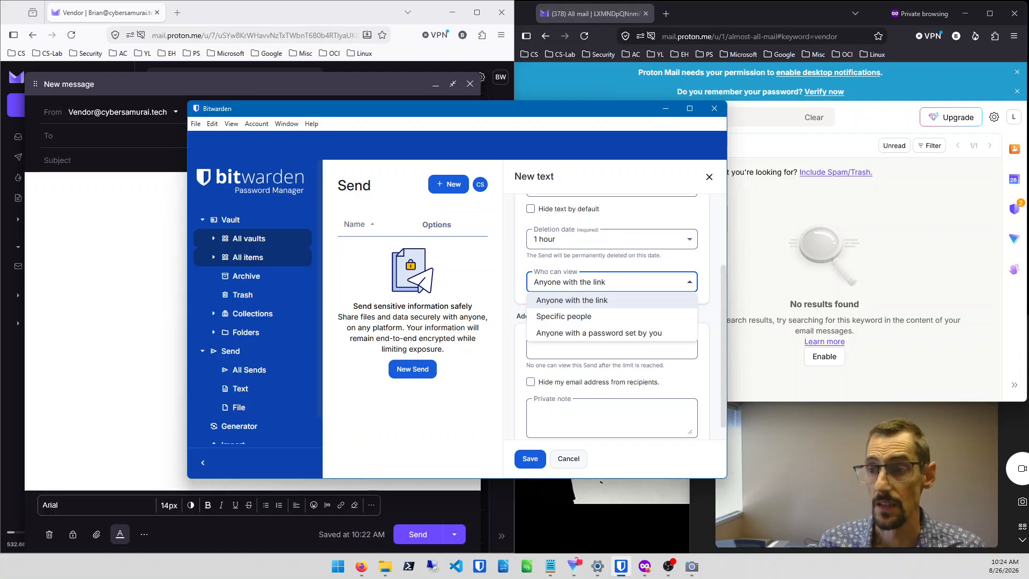
{"action": "key", "text": "Down"}
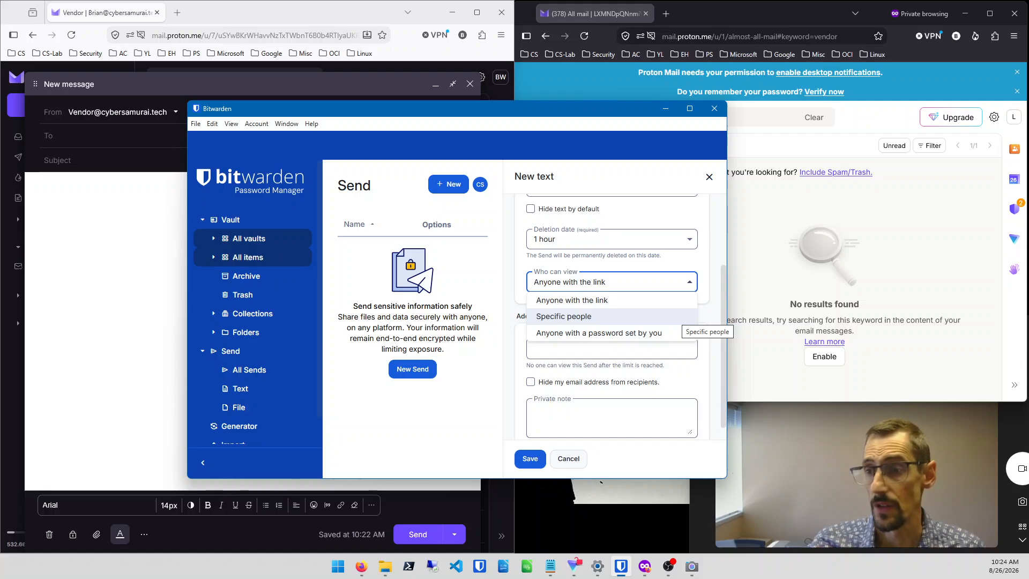
{"action": "key", "text": "Down"}
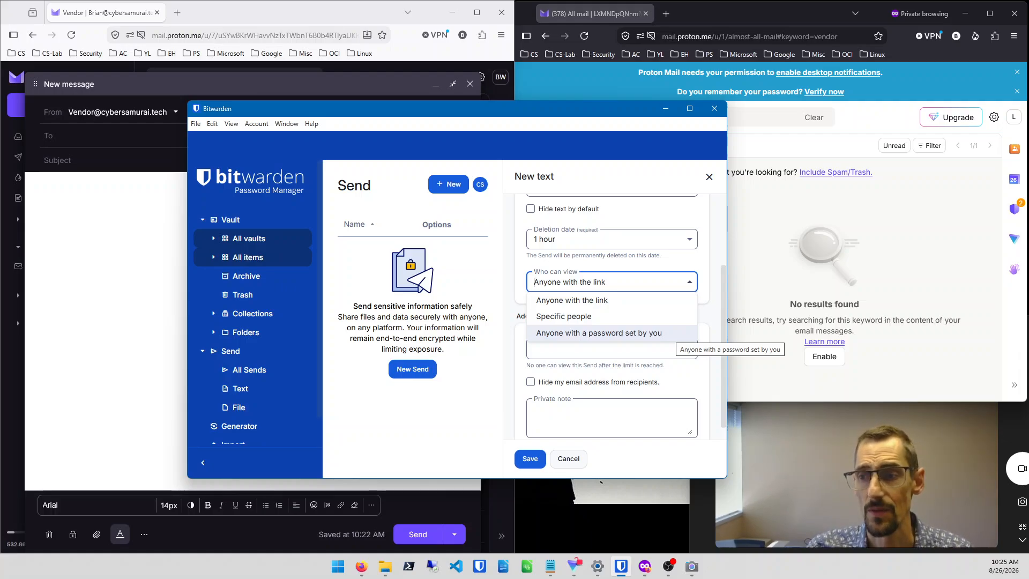
{"action": "left_click", "coordinate": [589, 316]}
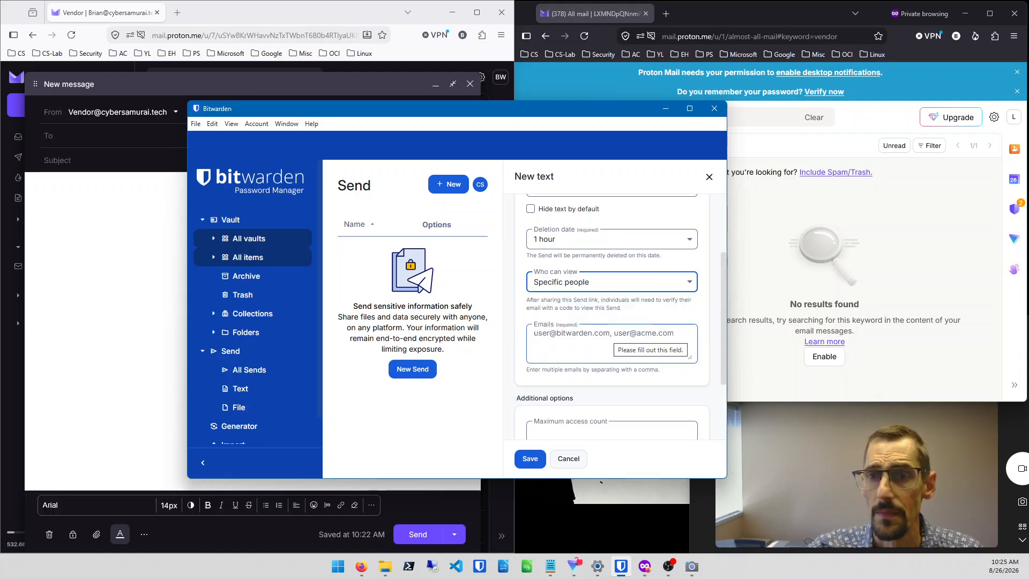
- Address the Proton Mail draft to the recipient's email and copy that address into the Bitwarden Send's allowed emails
{"action": "left_click", "coordinate": [107, 136]}
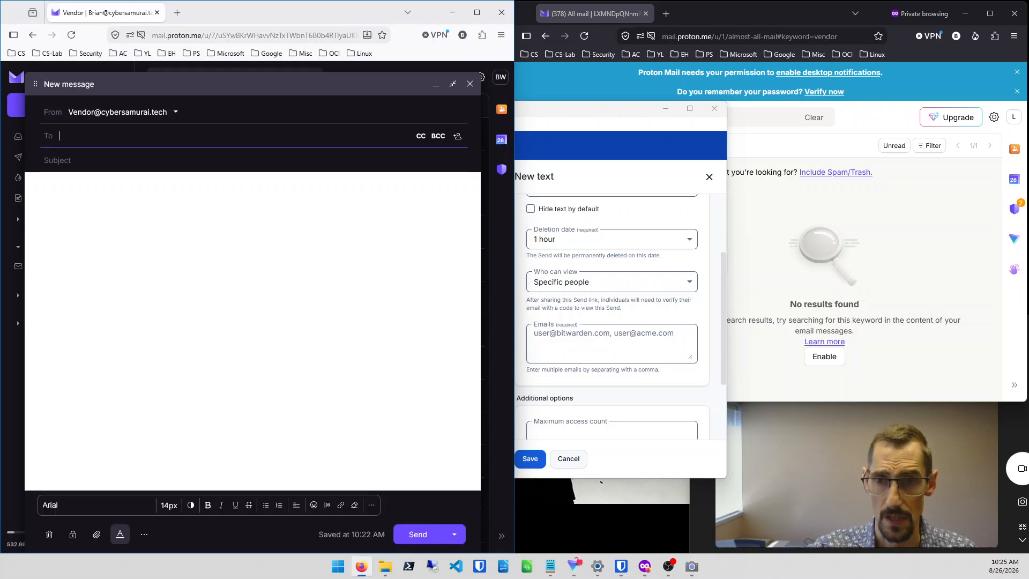
{"action": "type", "text": "lx"}
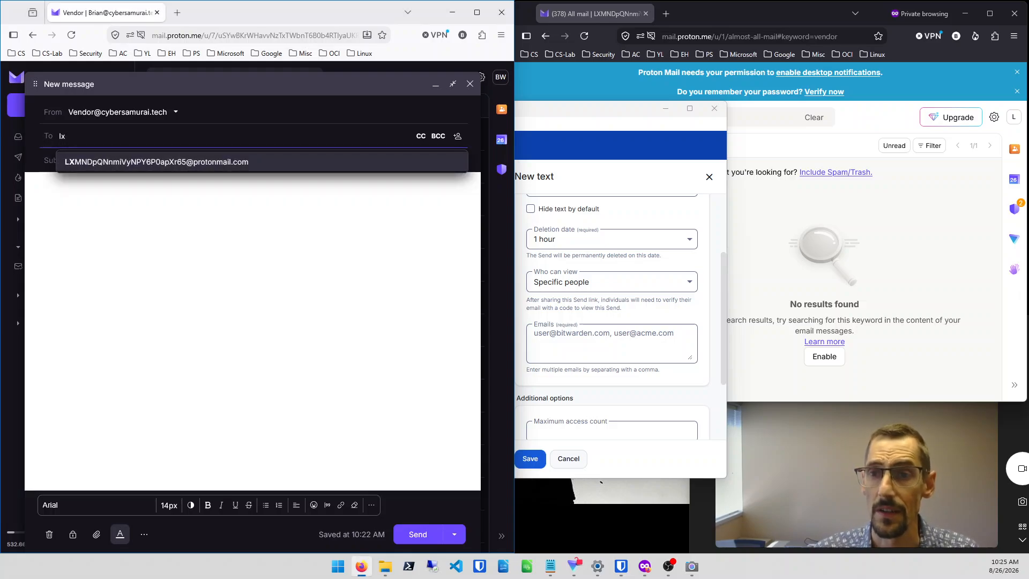
{"action": "key", "text": "Return"}
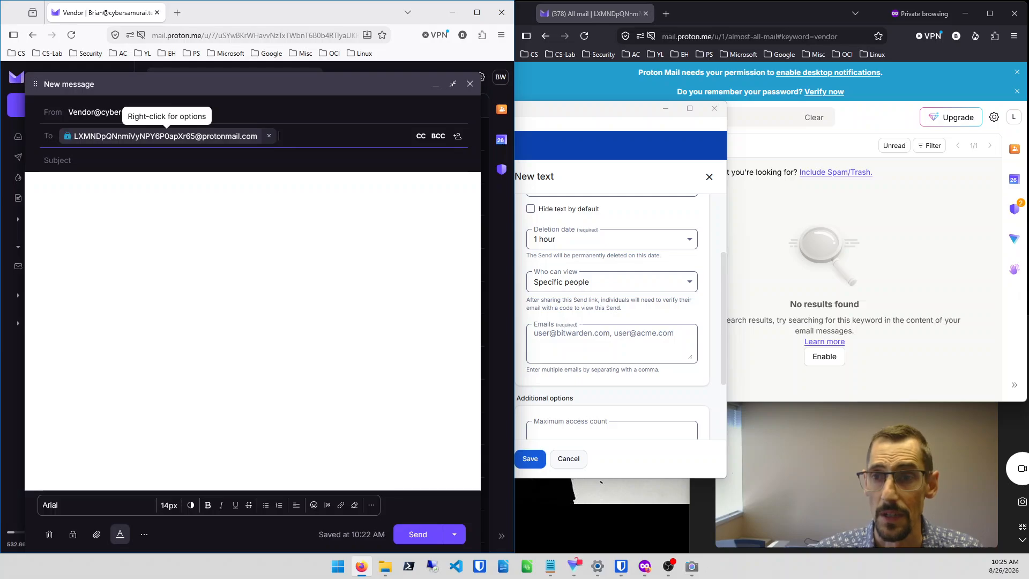
{"action": "right_click", "coordinate": [241, 138]}
{"action": "left_click", "coordinate": [289, 151]}
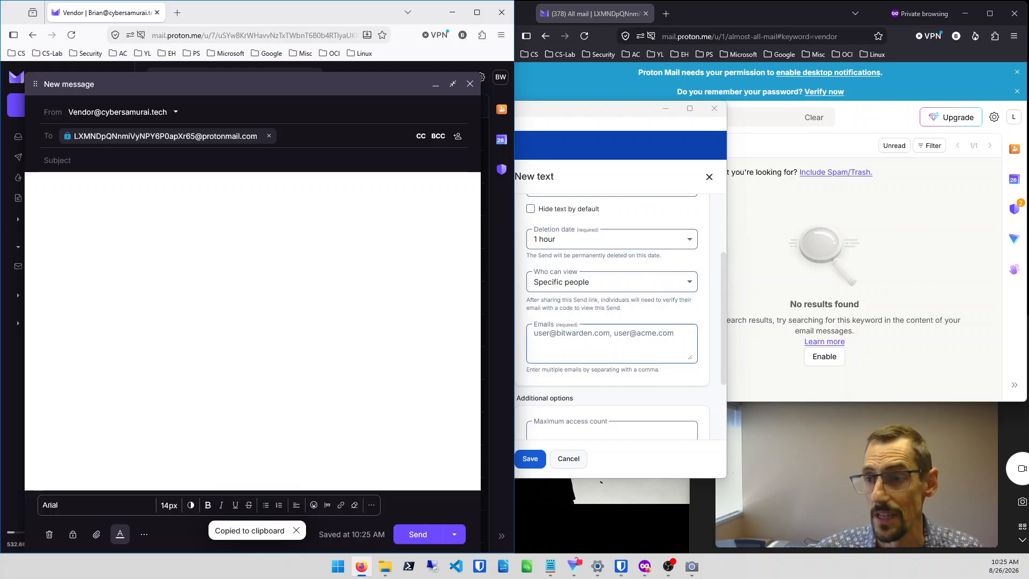
{"action": "right_click", "coordinate": [592, 330]}
{"action": "left_click", "coordinate": [611, 420]}
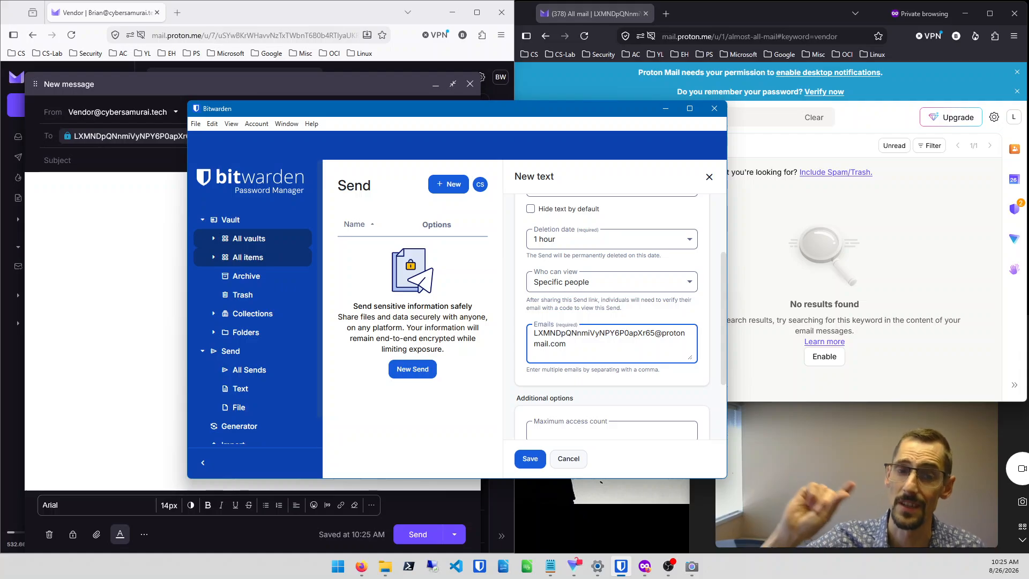
- Review the Send's details and additional options, leave the maximum access count empty, and save the Send
{"action": "scroll", "coordinate": [611, 378], "scroll_direction": "down", "scroll_amount": 1}
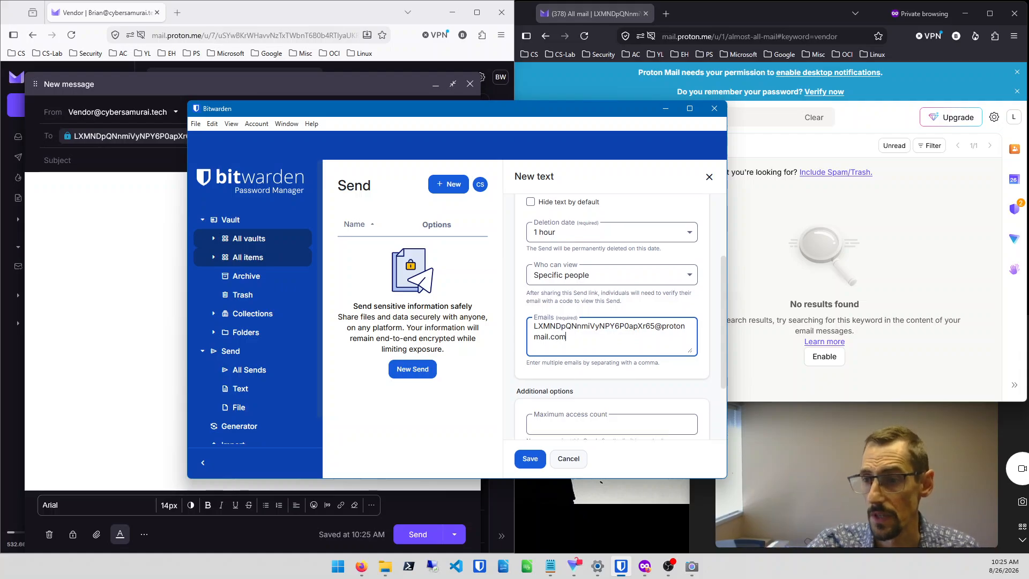
{"action": "left_click", "coordinate": [612, 378]}
{"action": "scroll", "coordinate": [611, 321], "scroll_direction": "down", "scroll_amount": 1}
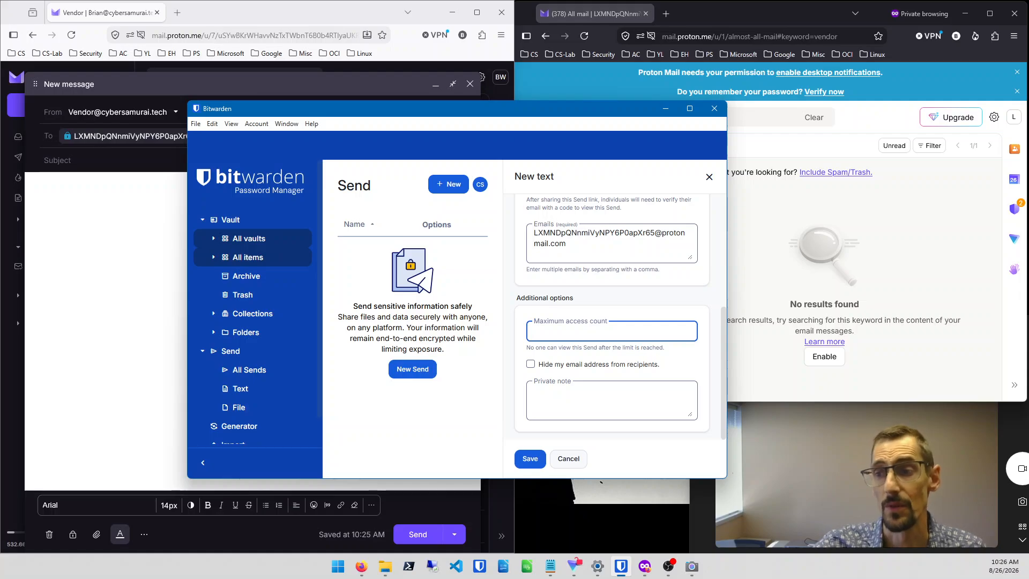
{"action": "scroll", "coordinate": [611, 316], "scroll_direction": "up", "scroll_amount": 2}
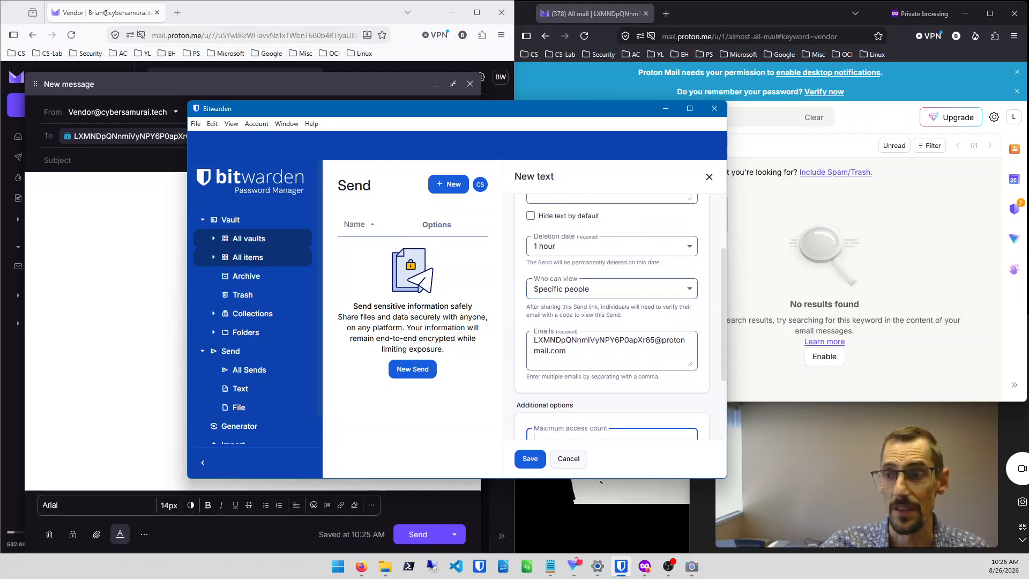
{"action": "scroll", "coordinate": [612, 317], "scroll_direction": "down", "scroll_amount": 2}
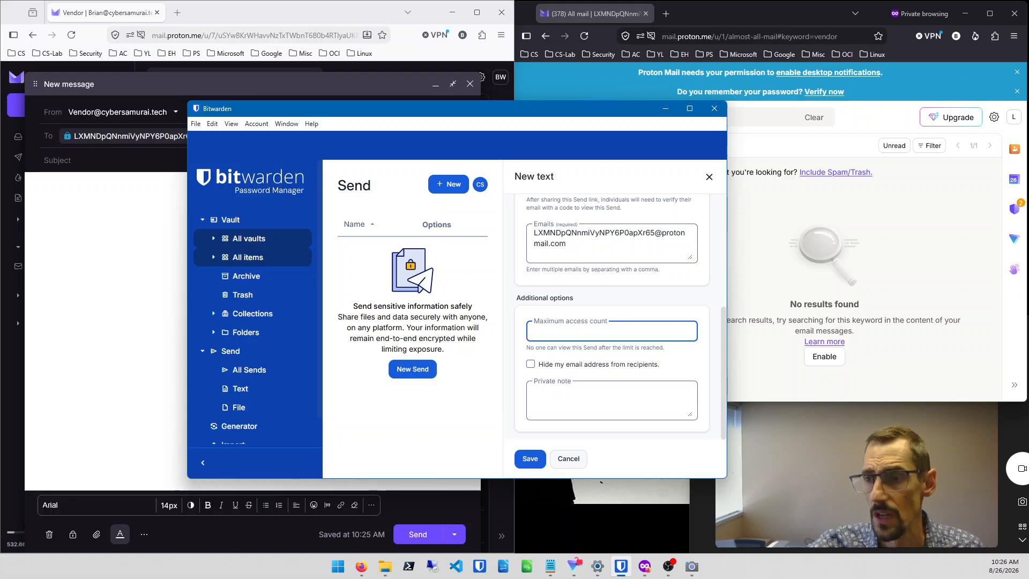
{"action": "scroll", "coordinate": [612, 316], "scroll_direction": "up", "scroll_amount": 3}
{"action": "scroll", "coordinate": [611, 316], "scroll_direction": "up", "scroll_amount": 1}
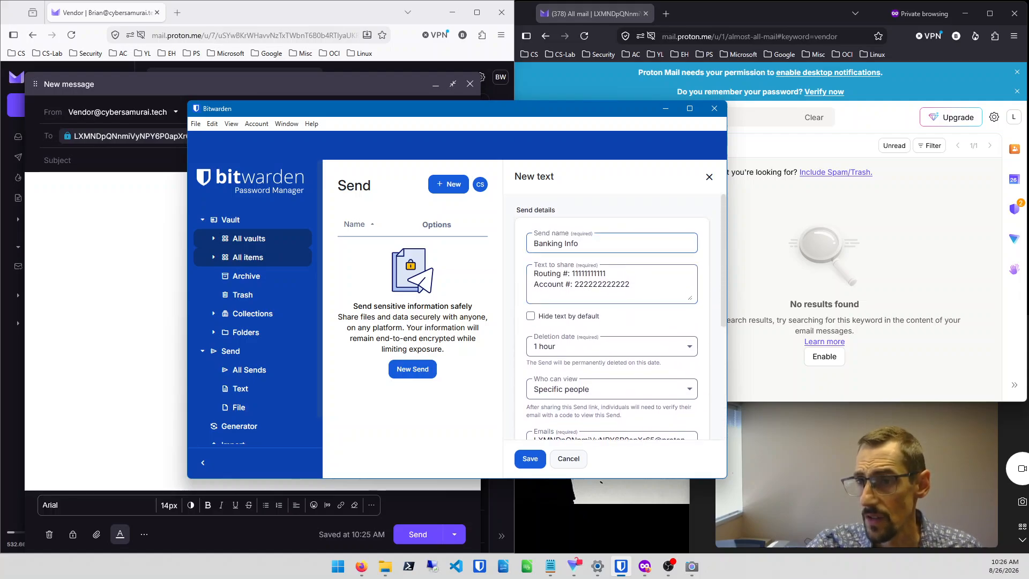
{"action": "left_click", "coordinate": [530, 459]}
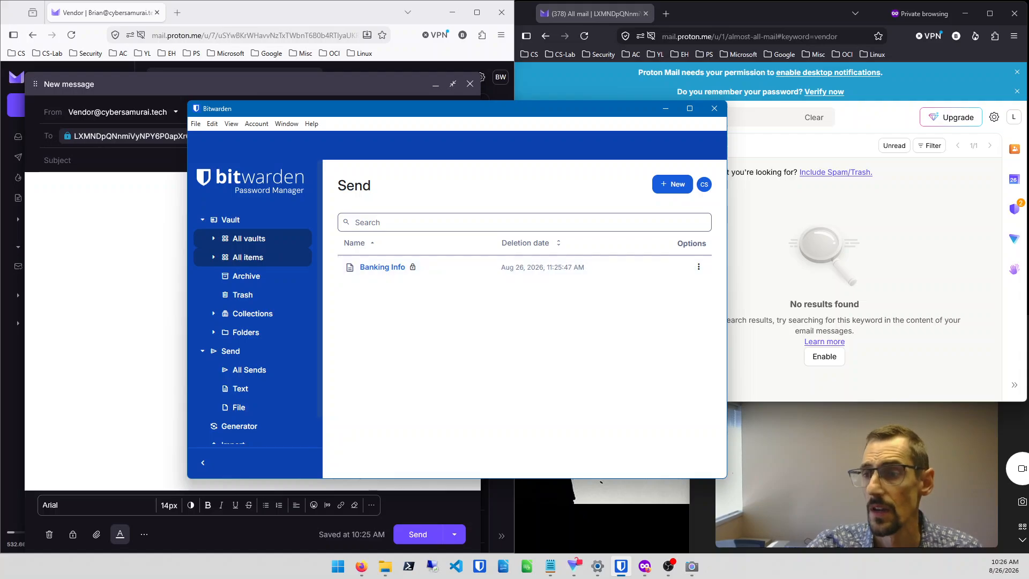
- Copy the Banking Info Send's link and paste it into the body of the Proton Mail draft
{"action": "left_click", "coordinate": [699, 266]}
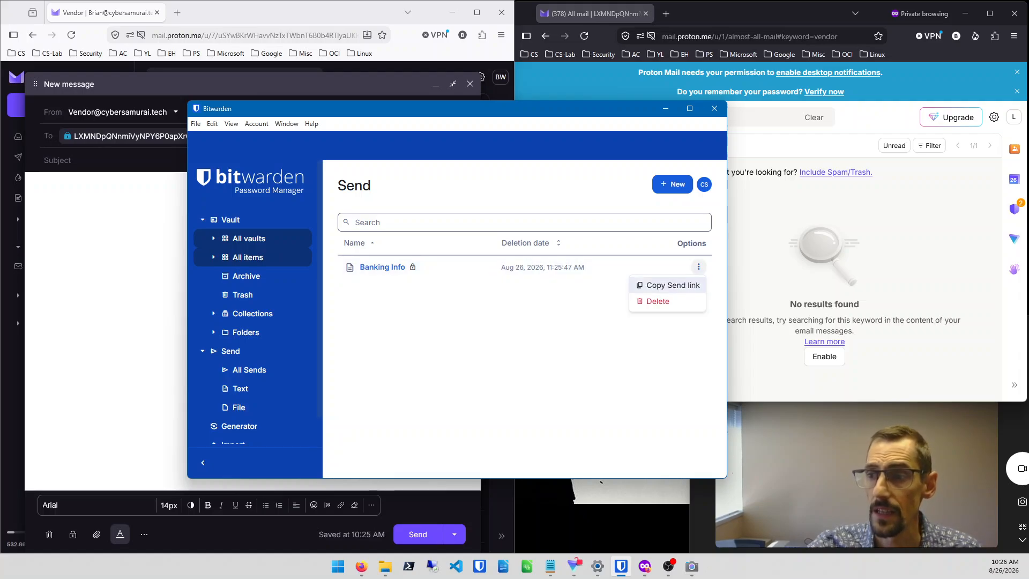
{"action": "left_click", "coordinate": [673, 285]}
{"action": "left_click", "coordinate": [91, 204]}
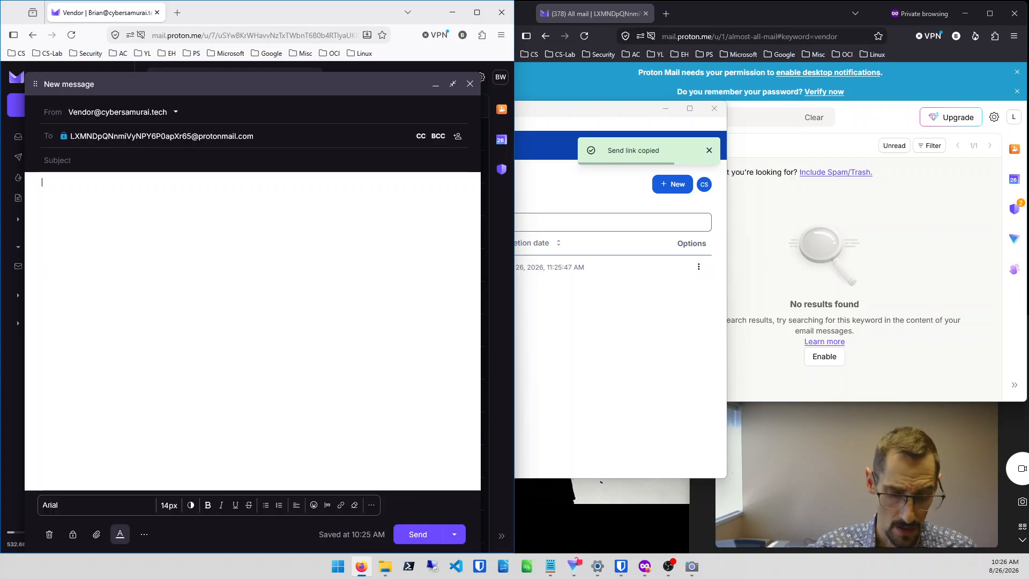
{"action": "key", "text": "ctrl+v"}
- Write above the link: "Here's my banking info. This link will expire in 1 hour and is valid for 1 click."
{"action": "key", "text": "Up"}
{"action": "key", "text": "Up"}
{"action": "type", "text": "HEre's"}
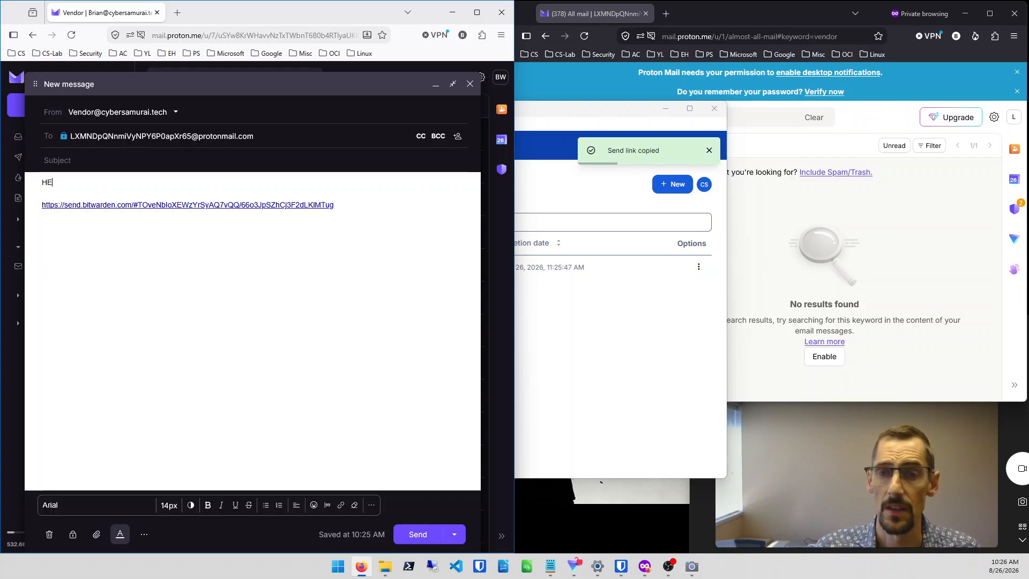
{"action": "key", "text": "BackSpace"}
{"action": "key", "text": "BackSpace"}
{"action": "key", "text": "BackSpace"}
{"action": "key", "text": "BackSpace"}
{"action": "key", "text": "BackSpace"}
{"action": "type", "text": "ere'"}
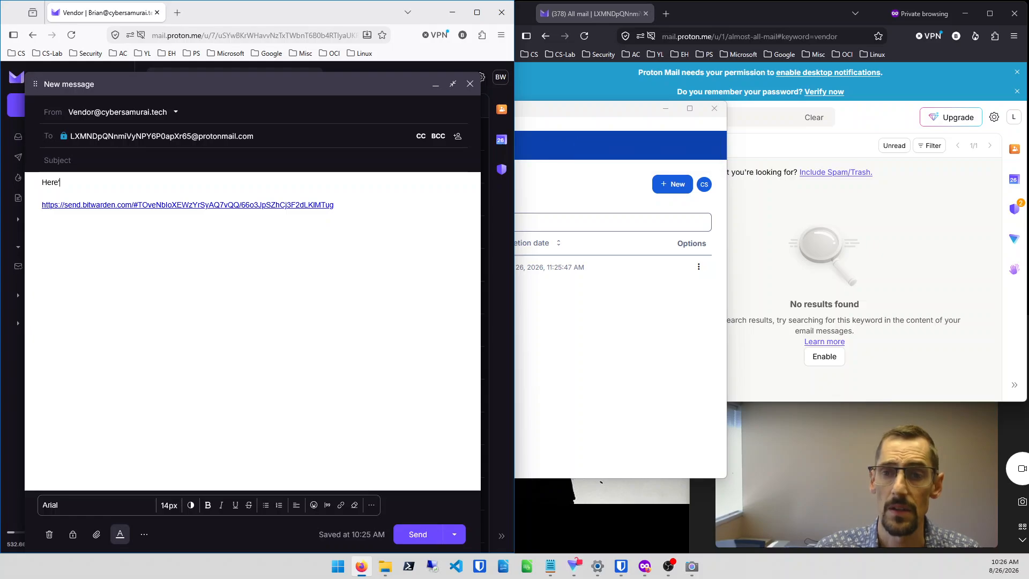
{"action": "type", "text": "s my banking "}
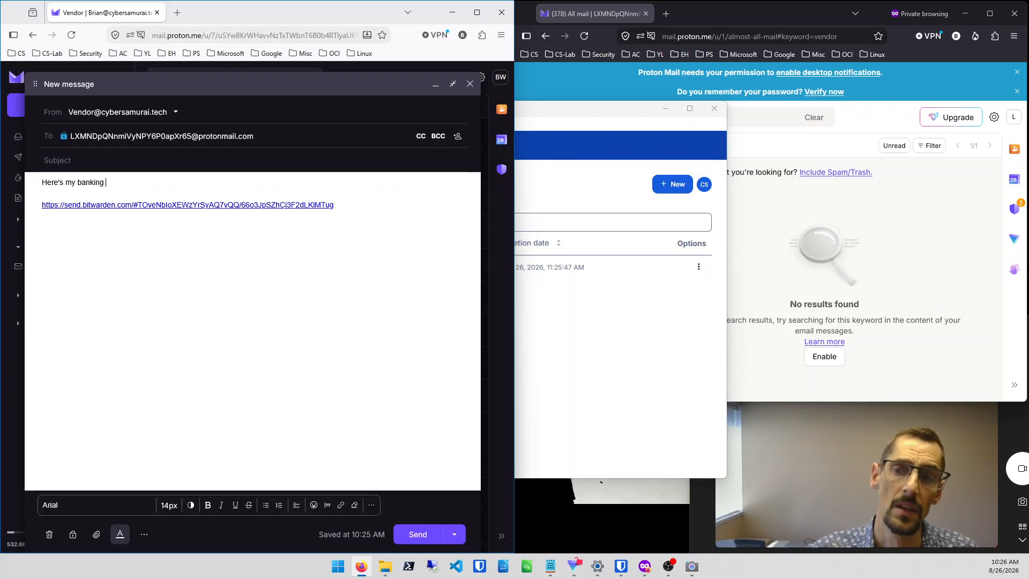
{"action": "type", "text": "info. "}
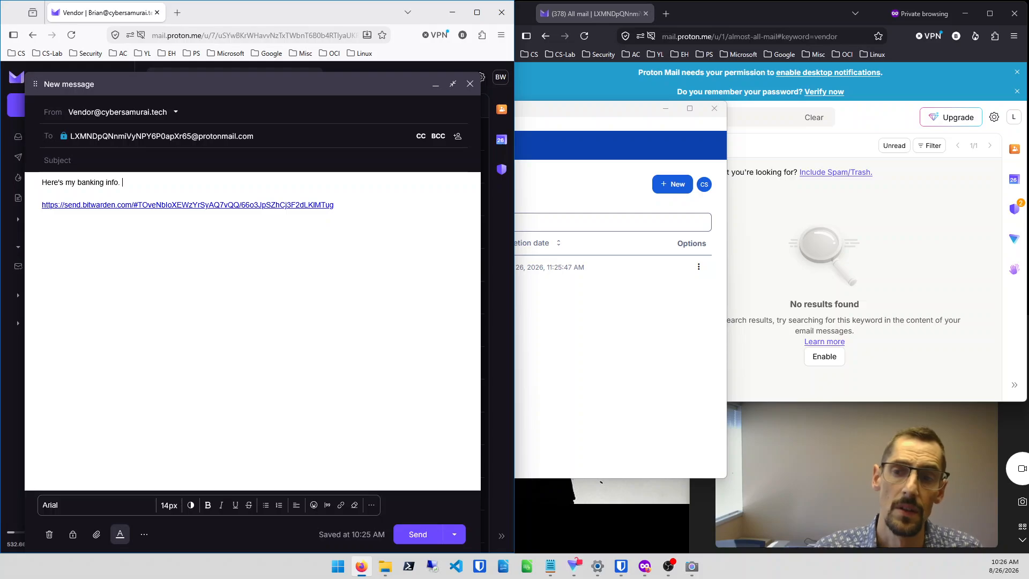
{"action": "type", "text": "This wi"}
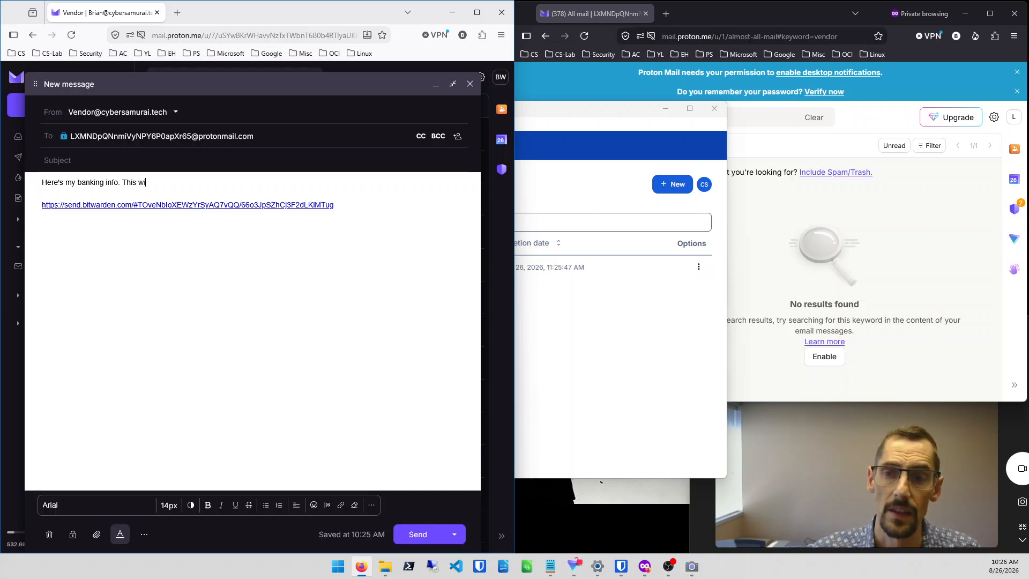
{"action": "key", "text": "BackSpace"}
{"action": "key", "text": "BackSpace"}
{"action": "type", "text": "link will expire in"}
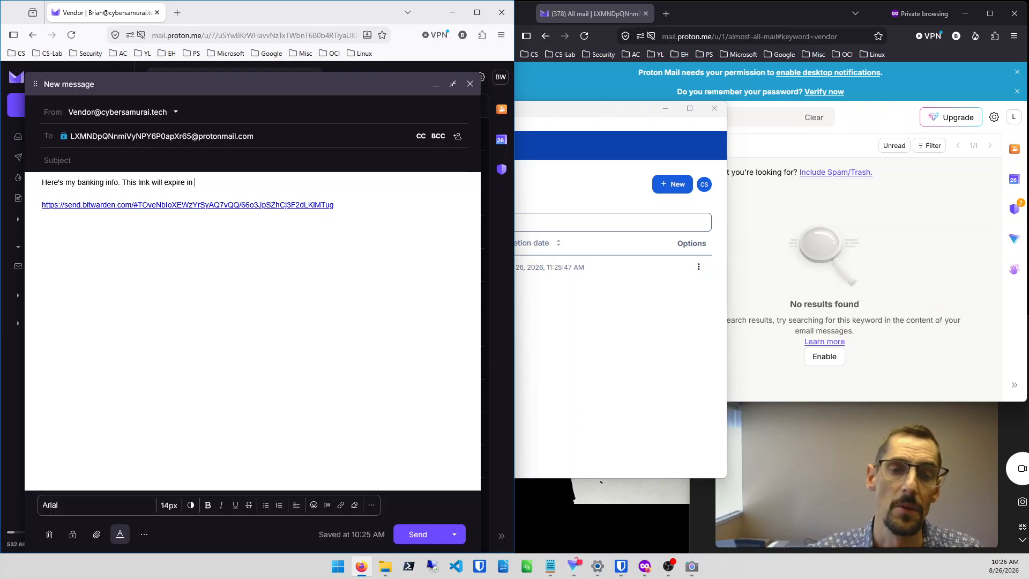
{"action": "type", "text": " 1 hour and is "}
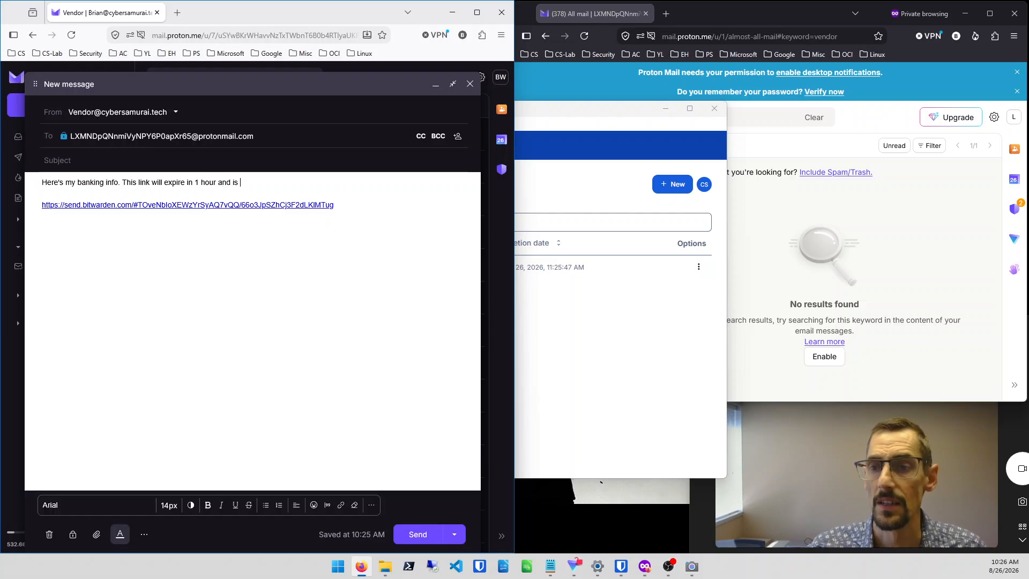
{"action": "type", "text": "valid for 1 click."}
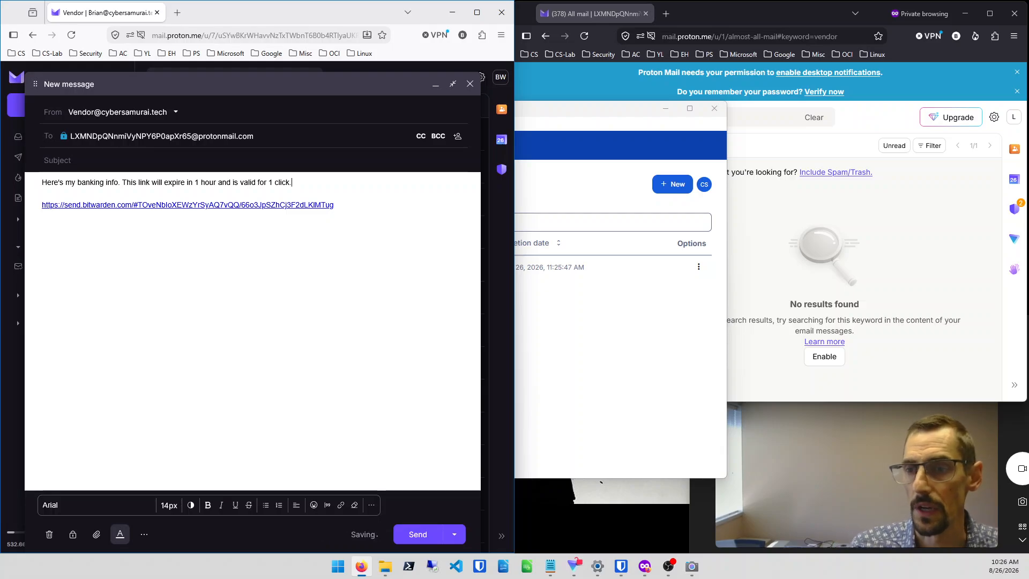
- Set the email's subject to "Banking Info" and send the message
{"action": "left_click", "coordinate": [58, 161]}
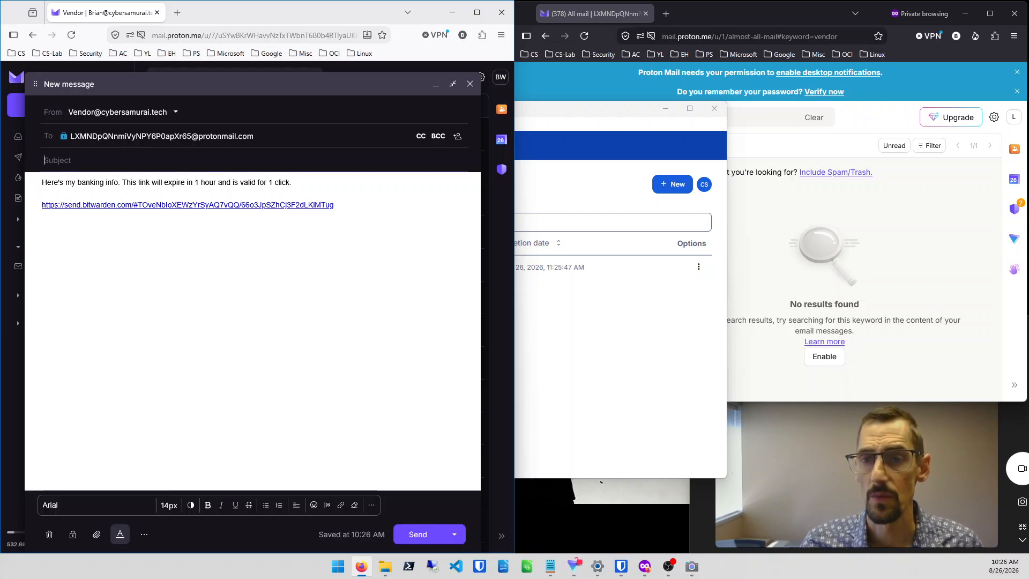
{"action": "type", "text": "Banking Info"}
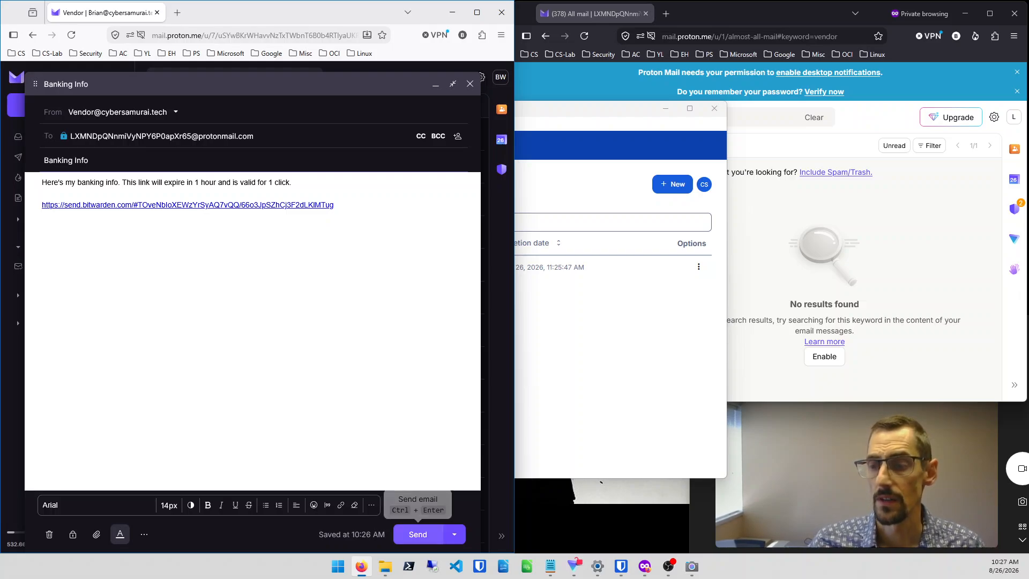
{"action": "left_click", "coordinate": [418, 534]}
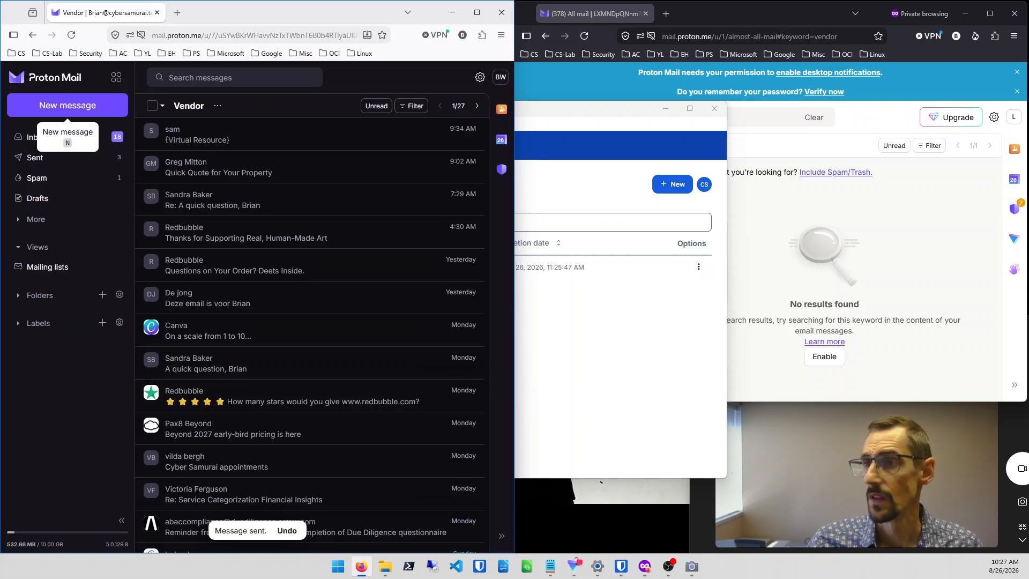
- Rerun the "vendor" search in the recipient's mailbox and follow the Bitwarden Send link in the Banking Info email
{"action": "left_click", "coordinate": [772, 214]}
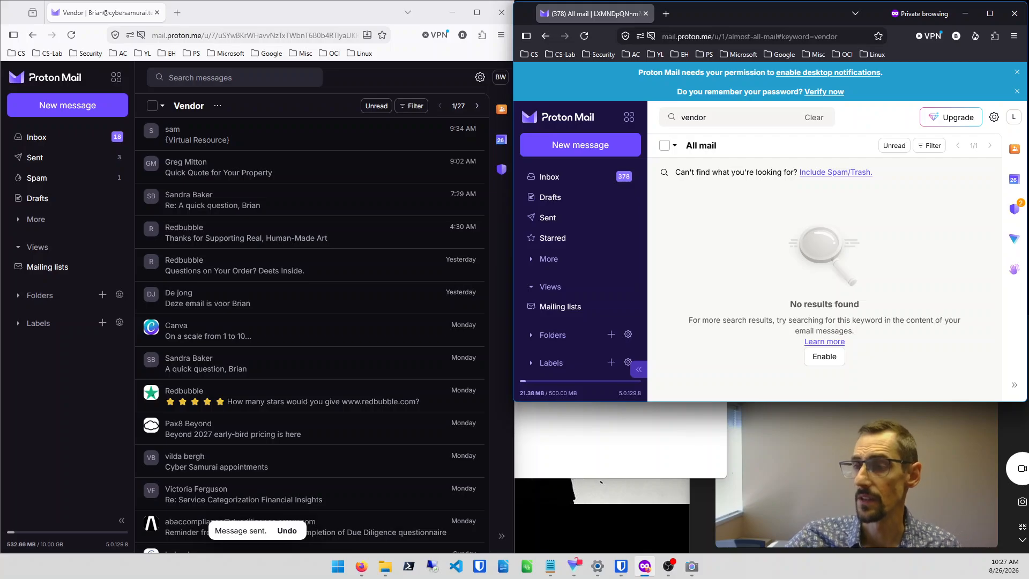
{"action": "left_click", "coordinate": [732, 118]}
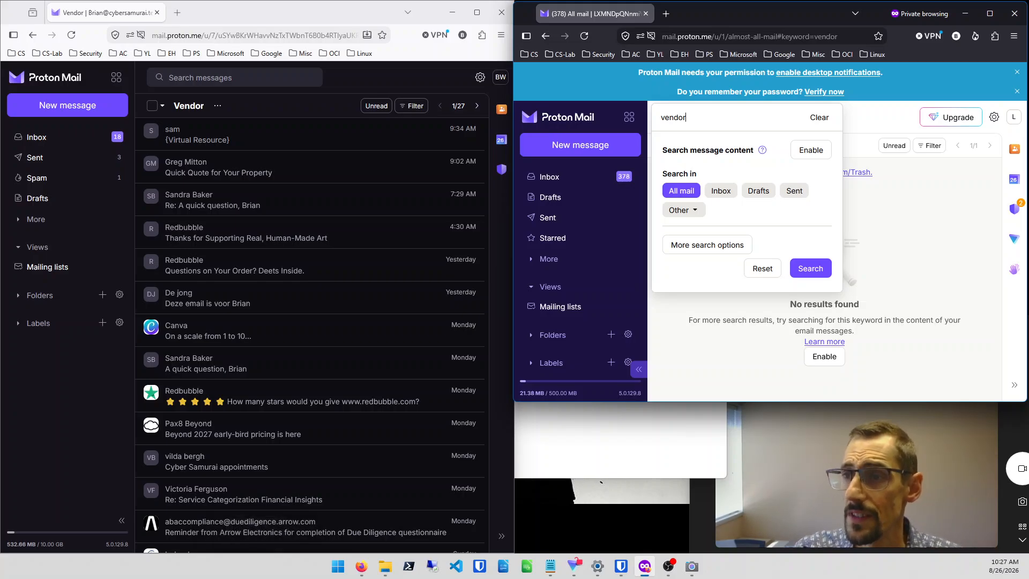
{"action": "key", "text": "Return"}
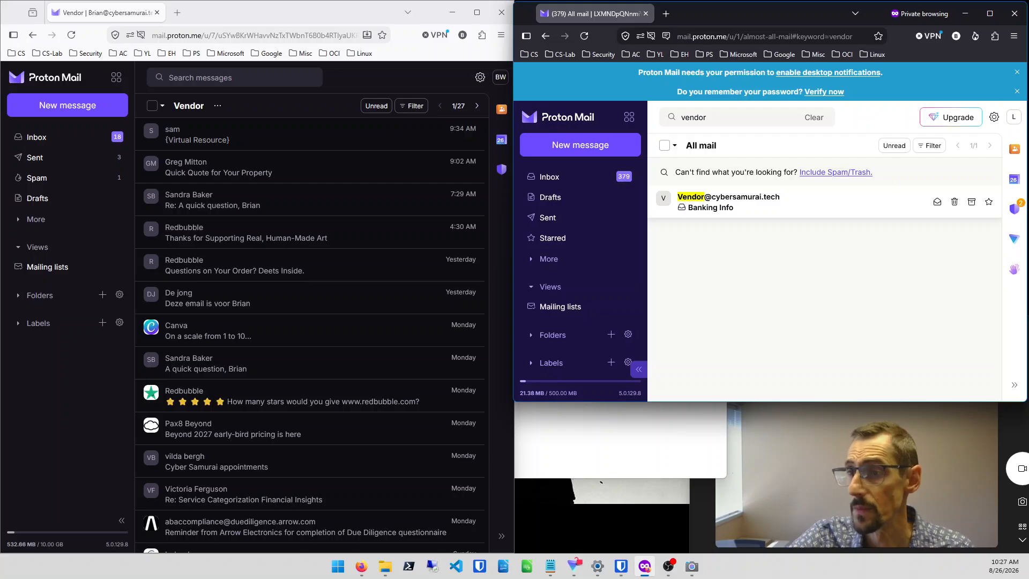
{"action": "left_click", "coordinate": [804, 202]}
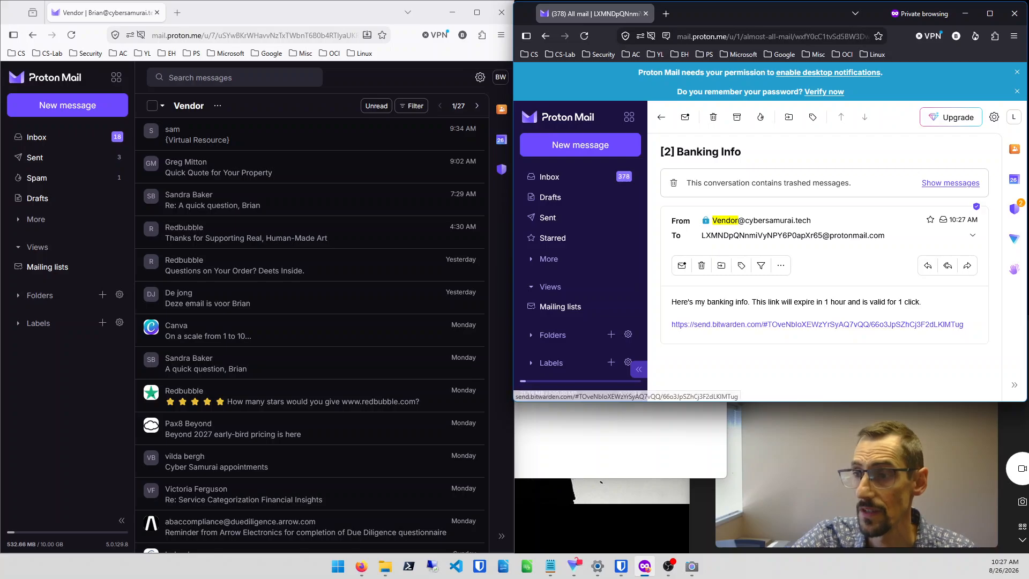
{"action": "left_click", "coordinate": [818, 324]}
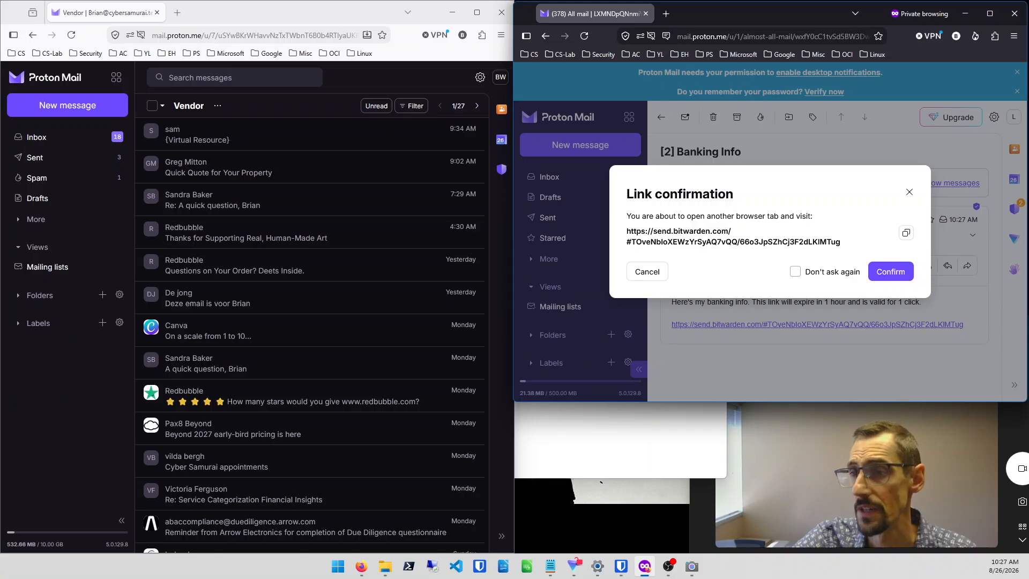
{"action": "left_click", "coordinate": [890, 271]}
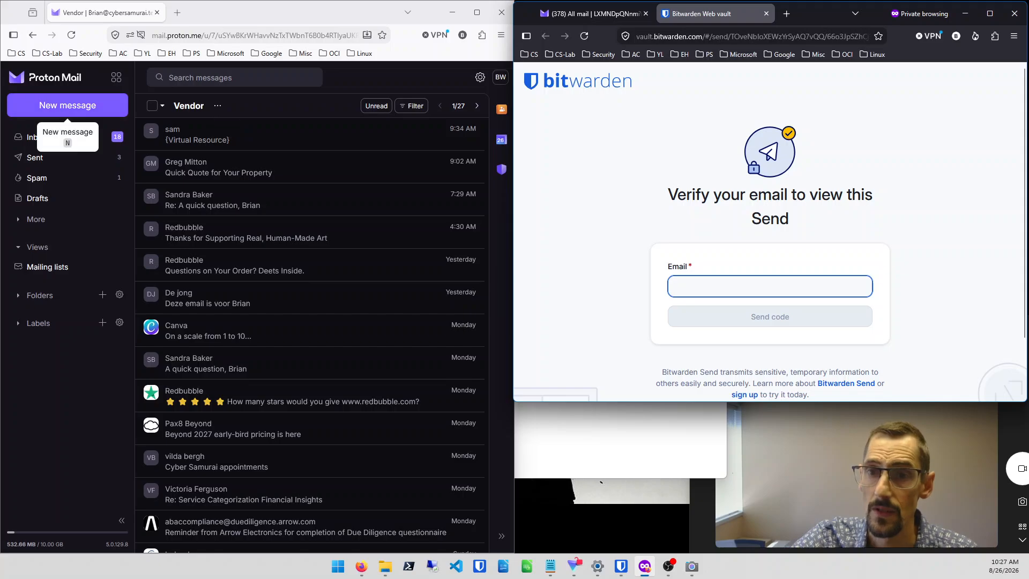
{"action": "left_click", "coordinate": [67, 105]}
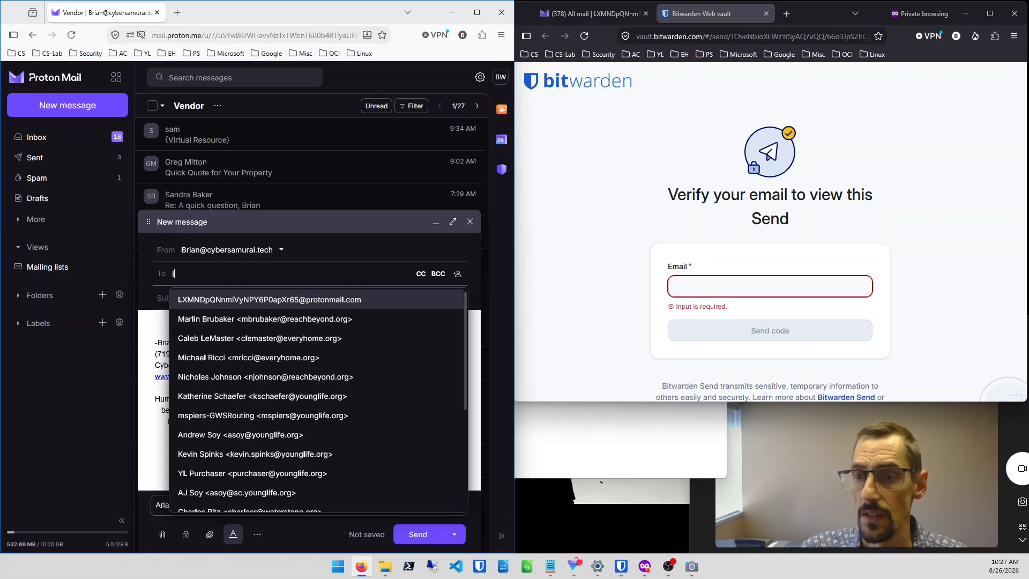
{"action": "key", "text": "Return"}
{"action": "right_click", "coordinate": [290, 274]}
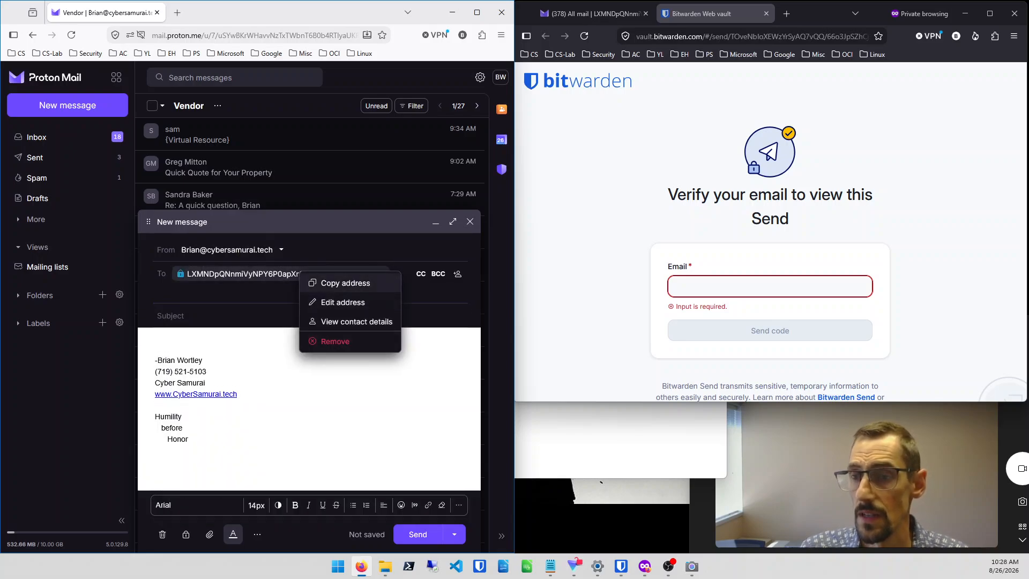
{"action": "left_click", "coordinate": [321, 282]}
{"action": "right_click", "coordinate": [789, 292]}
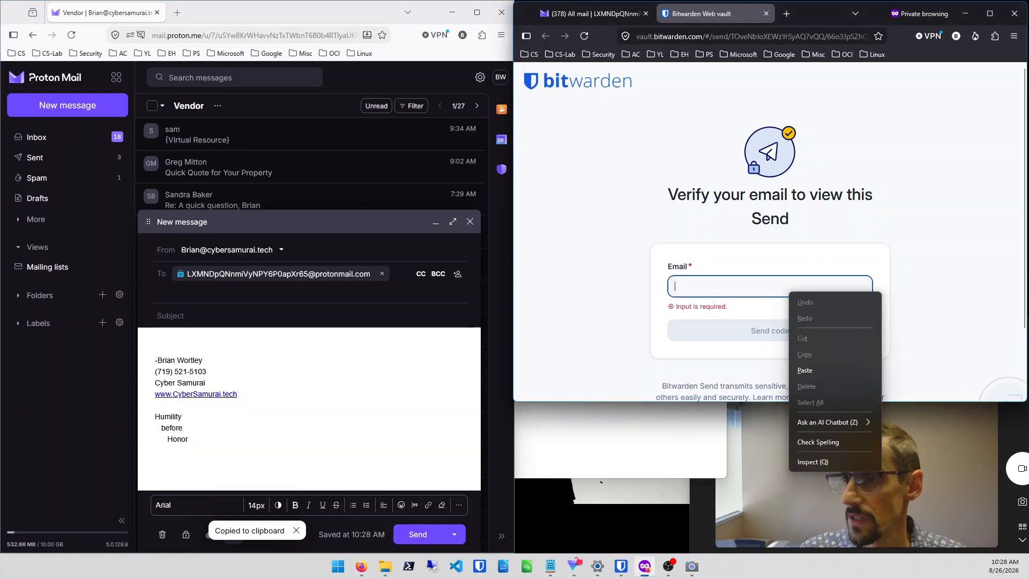
{"action": "left_click", "coordinate": [806, 370]}
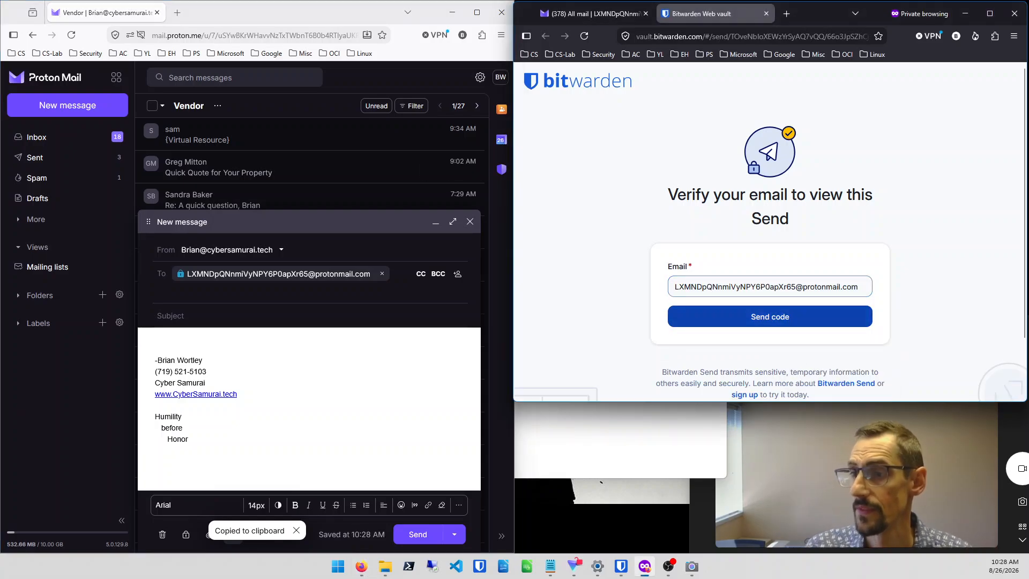
{"action": "left_click", "coordinate": [770, 316]}
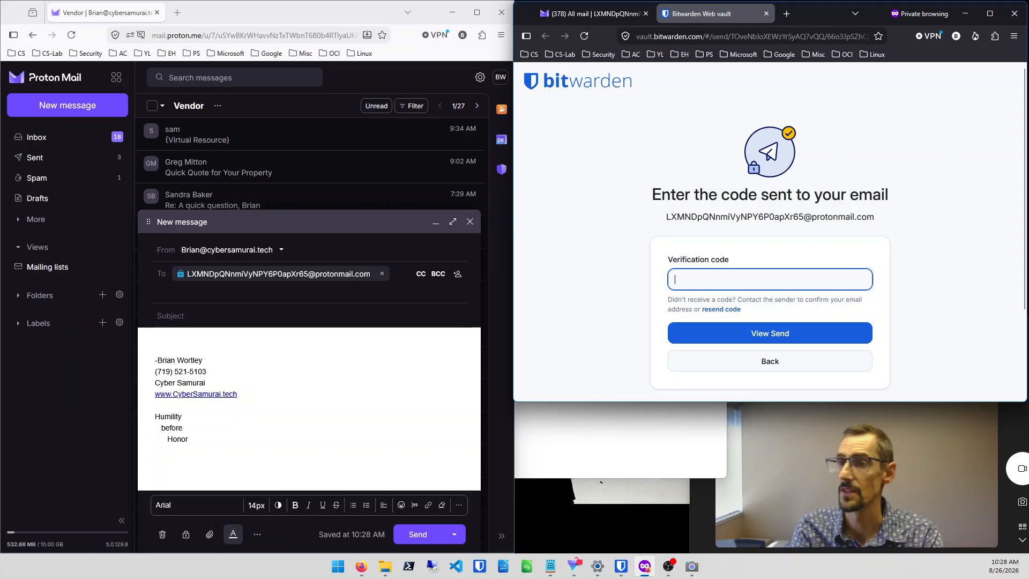
- Open Bitwarden's verification email in the recipient's inbox and copy the verification code from its subject
{"action": "left_click", "coordinate": [592, 14]}
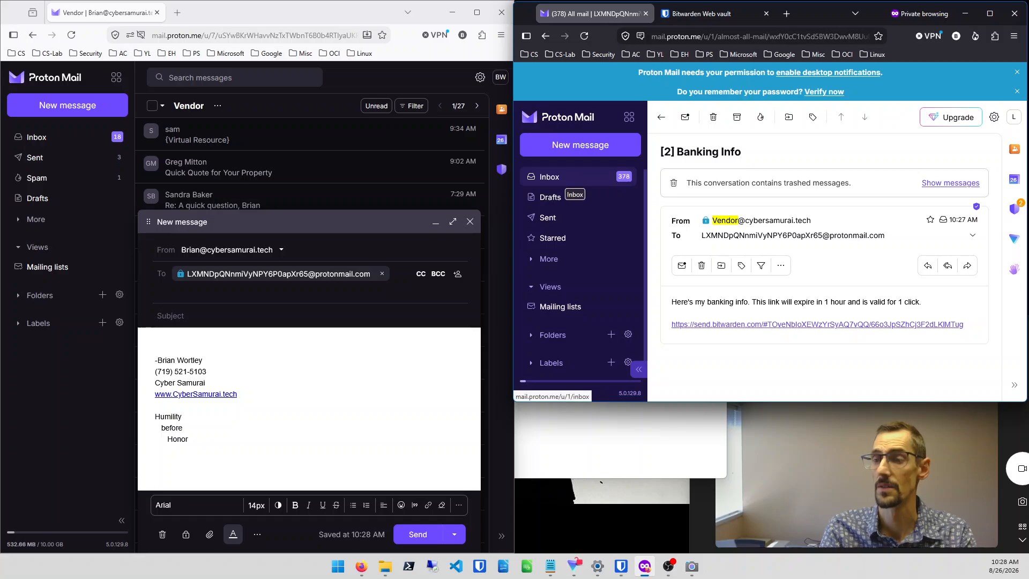
{"action": "left_click", "coordinate": [560, 178]}
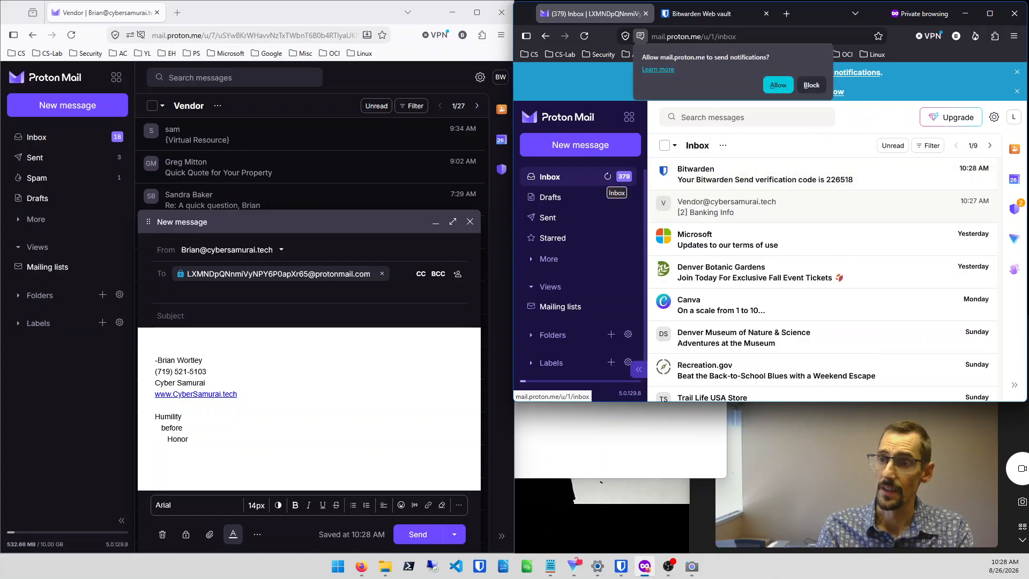
{"action": "left_click", "coordinate": [751, 174]}
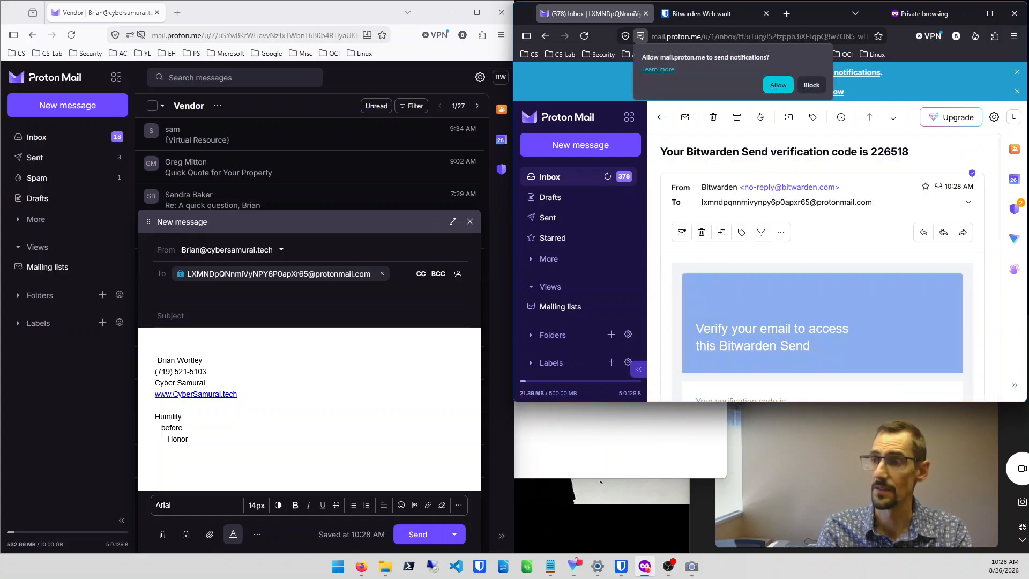
{"action": "double_click", "coordinate": [890, 152]}
{"action": "right_click", "coordinate": [891, 156]}
{"action": "left_click", "coordinate": [905, 165]}
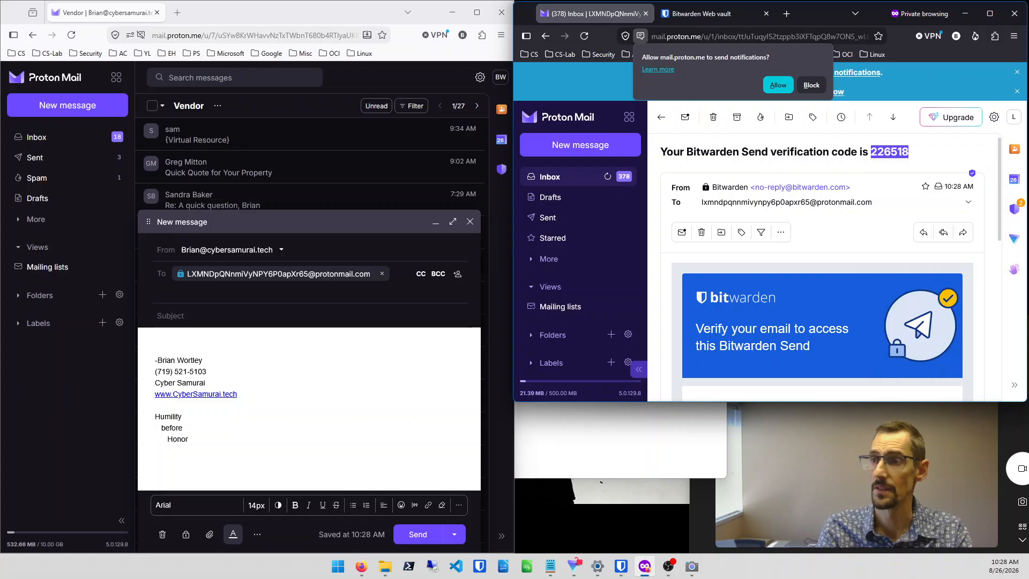
- Paste the verification code into the Bitwarden Send page and view the Send
{"action": "left_click", "coordinate": [702, 13]}
{"action": "right_click", "coordinate": [725, 276]}
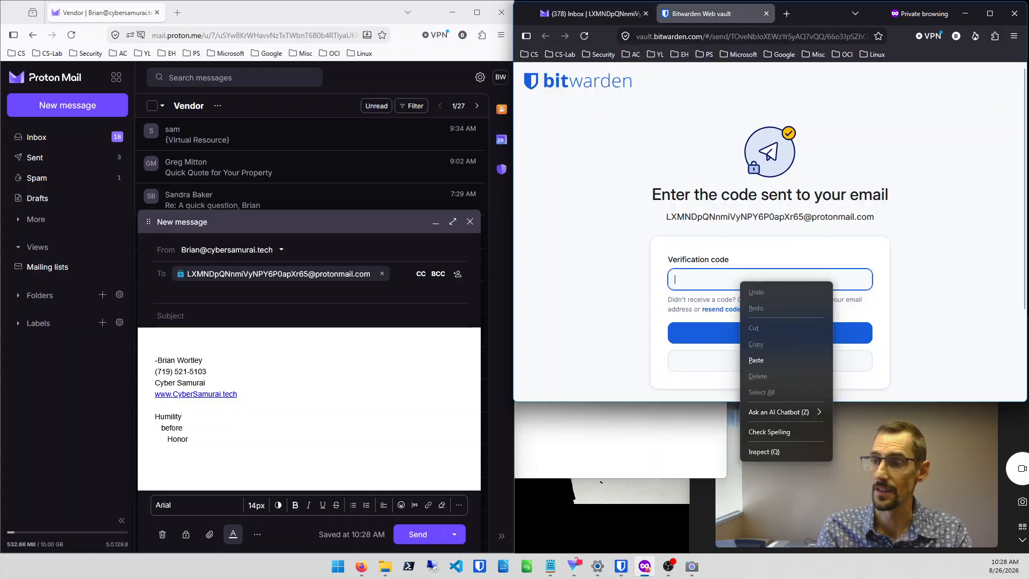
{"action": "left_click", "coordinate": [750, 360]}
{"action": "left_click", "coordinate": [756, 333]}
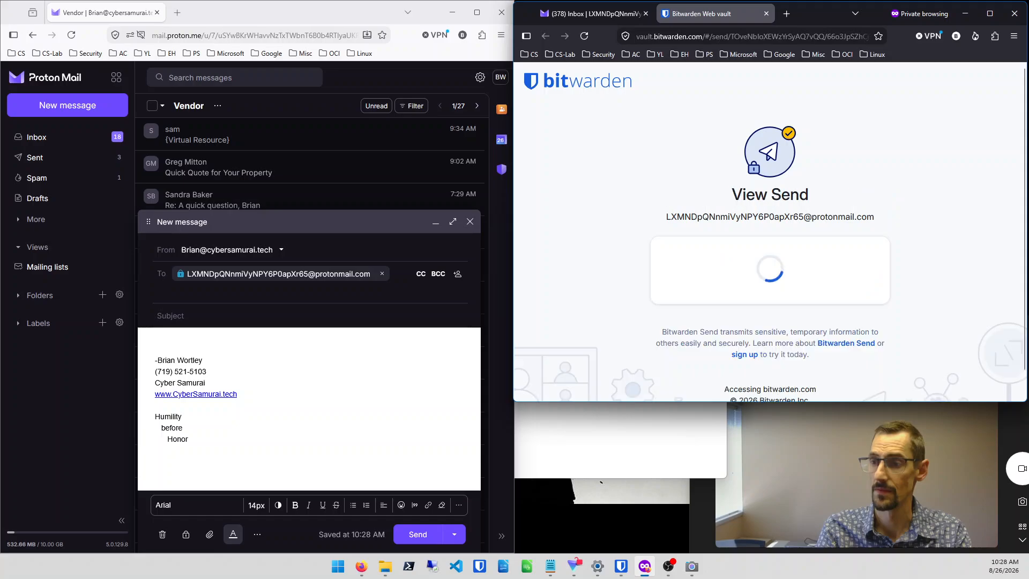
- Examine the routing and account lines in the opened Banking Info Send by highlighting its shared text
{"action": "left_click_drag", "start_coordinate": [772, 313], "coordinate": [668, 301]}
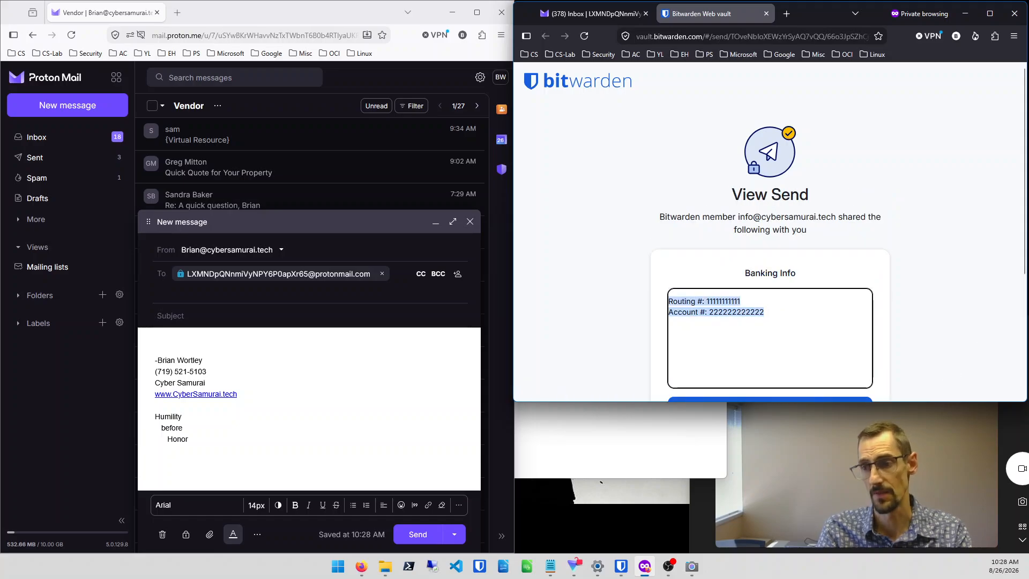
{"action": "left_click", "coordinate": [606, 316]}
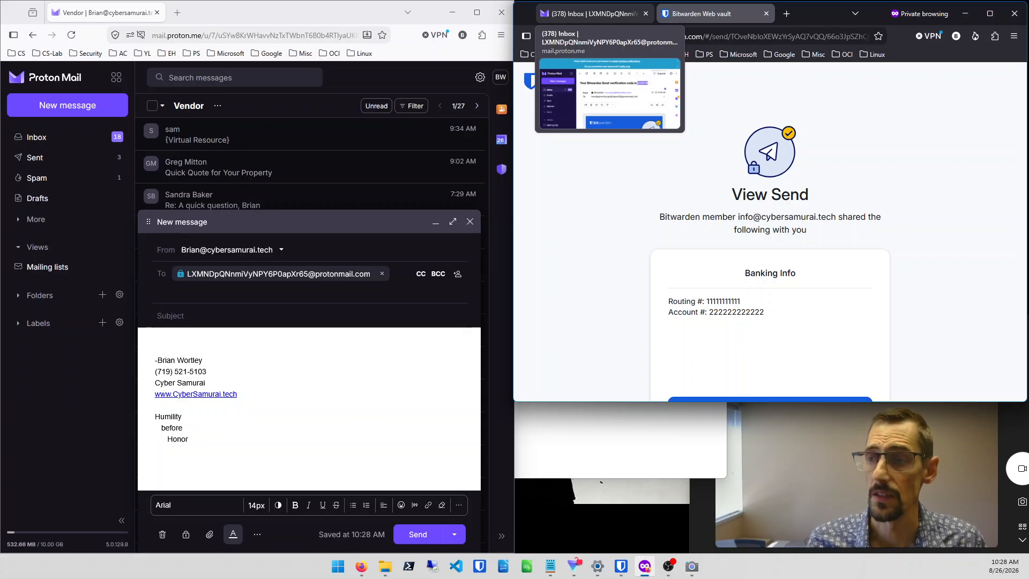
{"action": "left_click", "coordinate": [765, 313]}
{"action": "key", "text": "ctrl+a"}
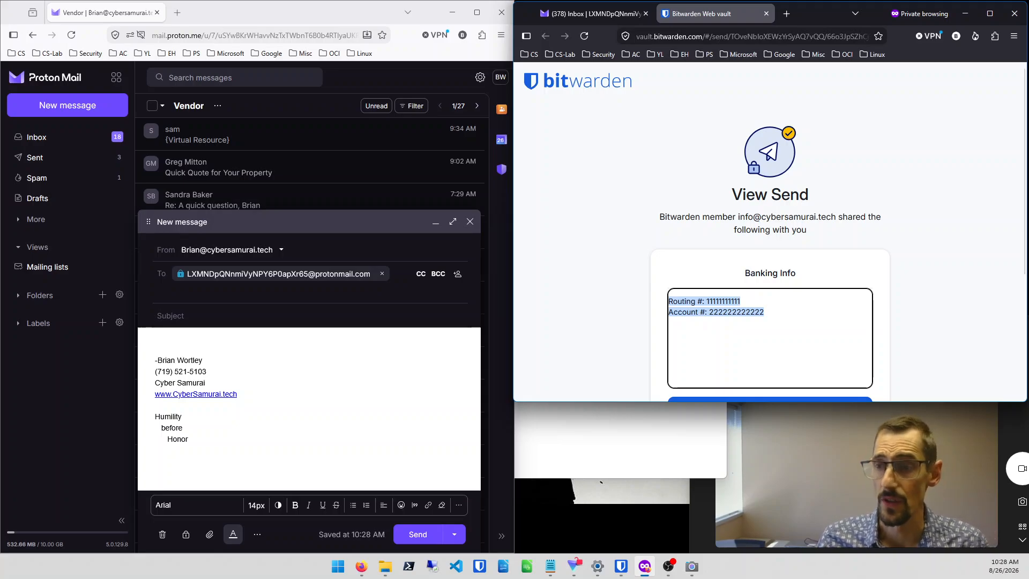
{"action": "left_click", "coordinate": [936, 300]}
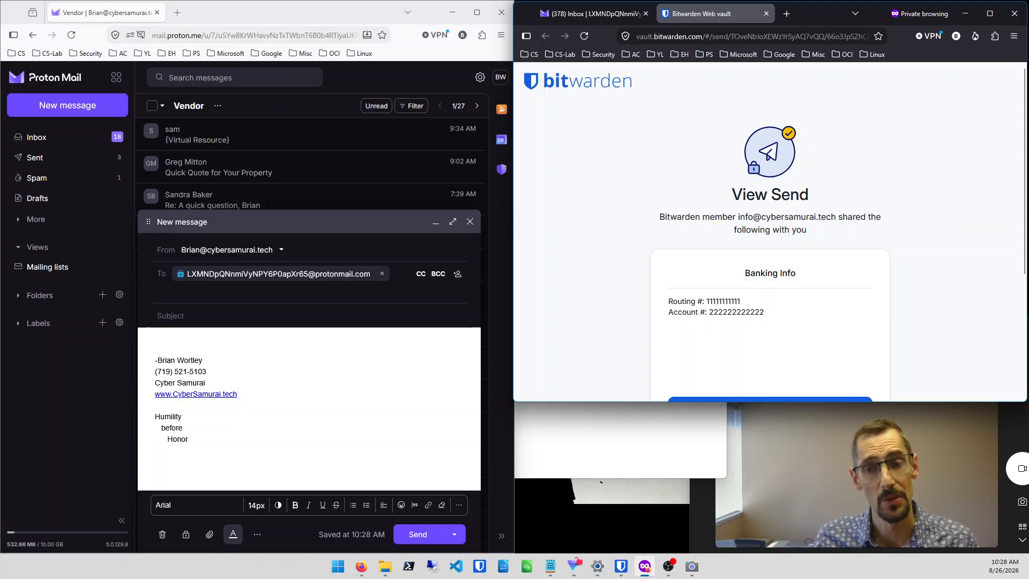